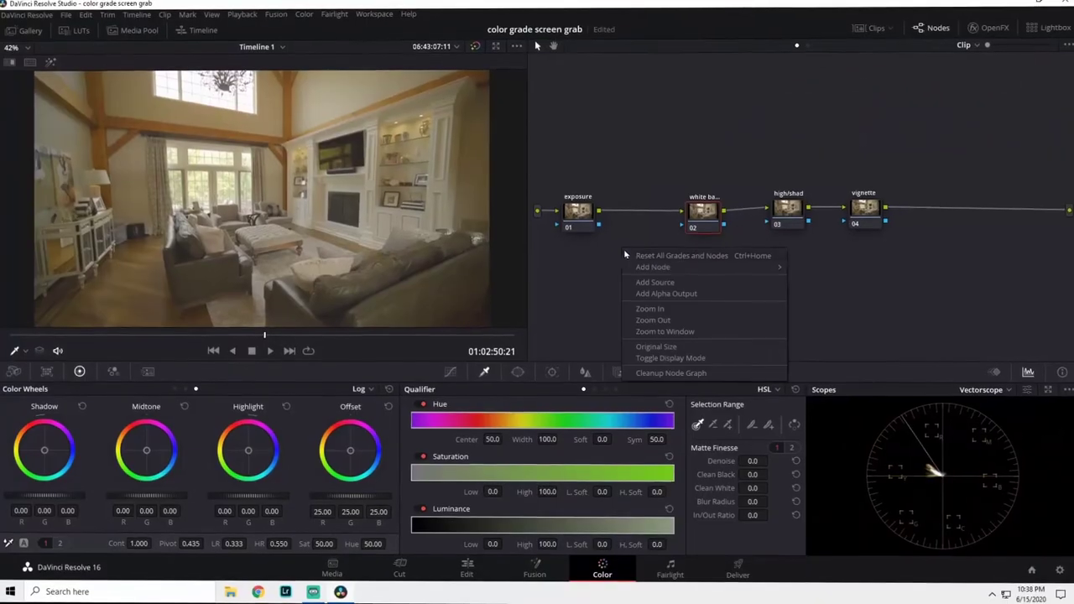
Step: Insert corrector node 05 between exposure and white balance, labelled 'contrast'
mouse_move(686, 267)
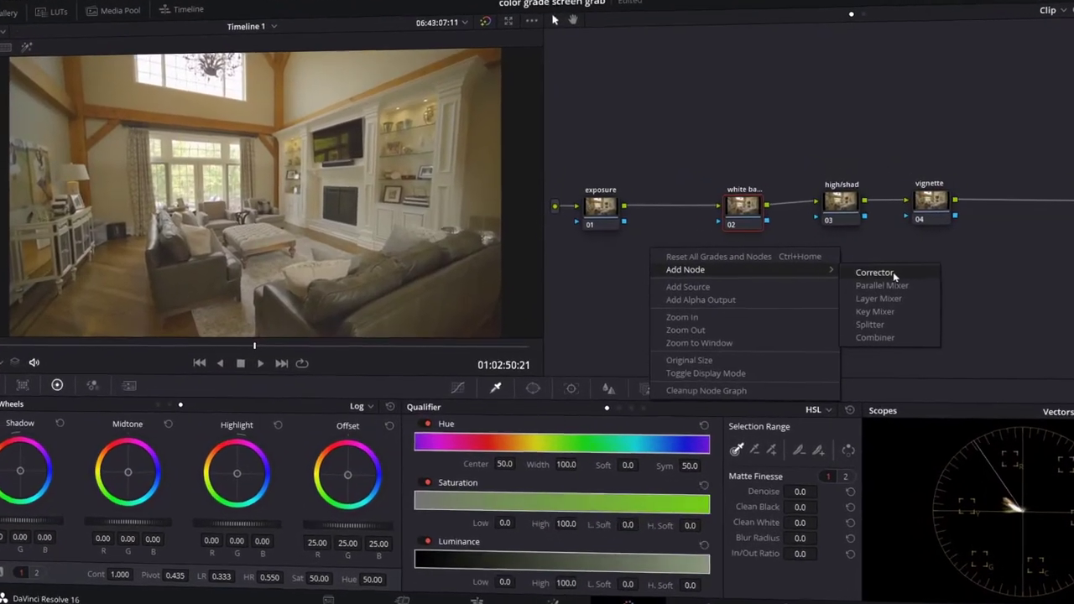
left_click(841, 268)
left_click_drag(637, 243, 654, 213)
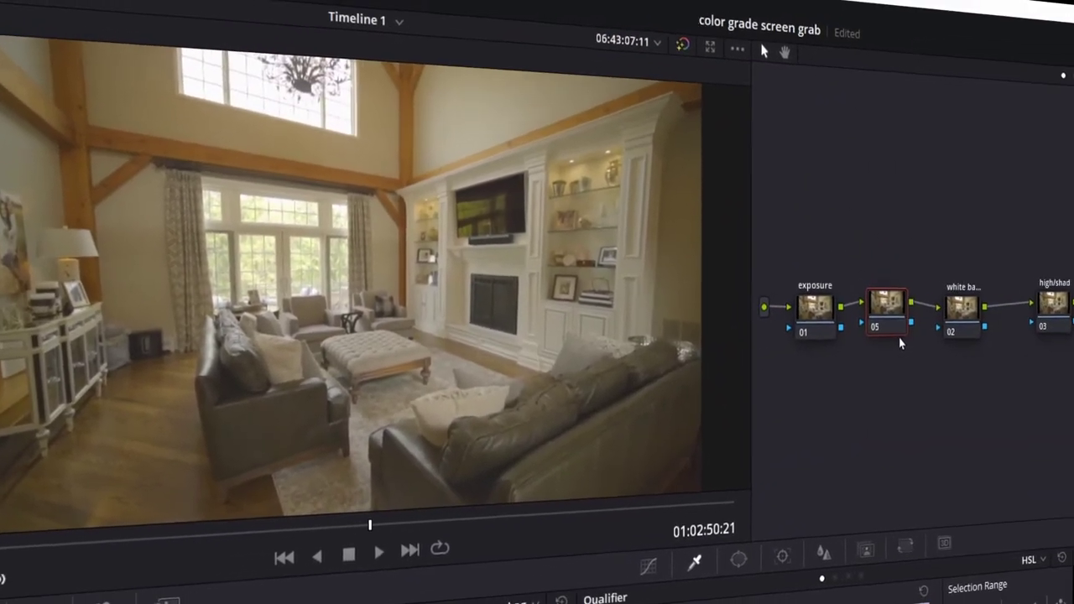
type("contrast")
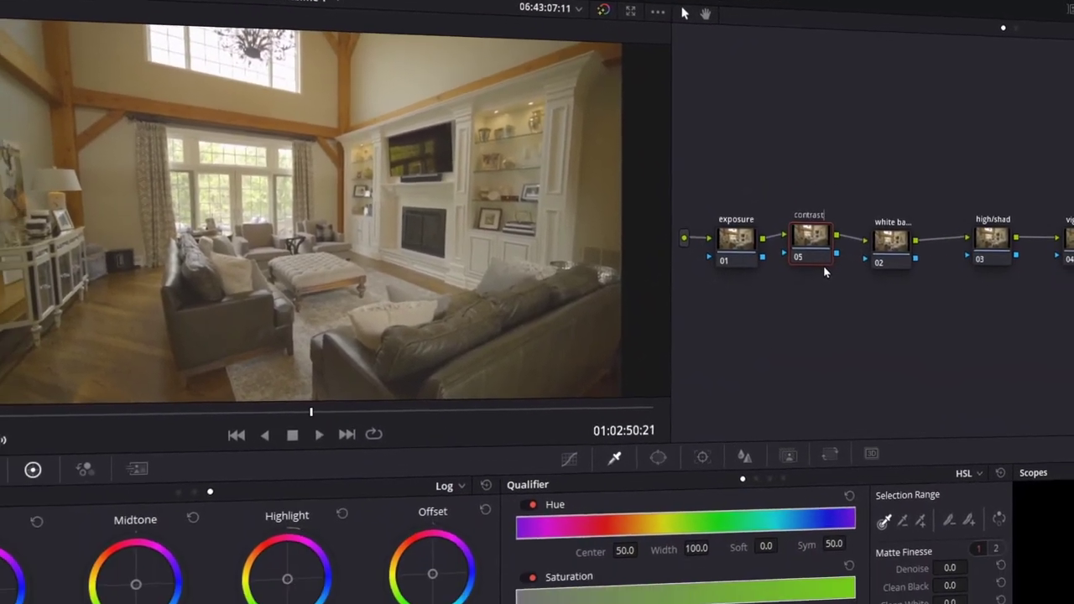
key("Return")
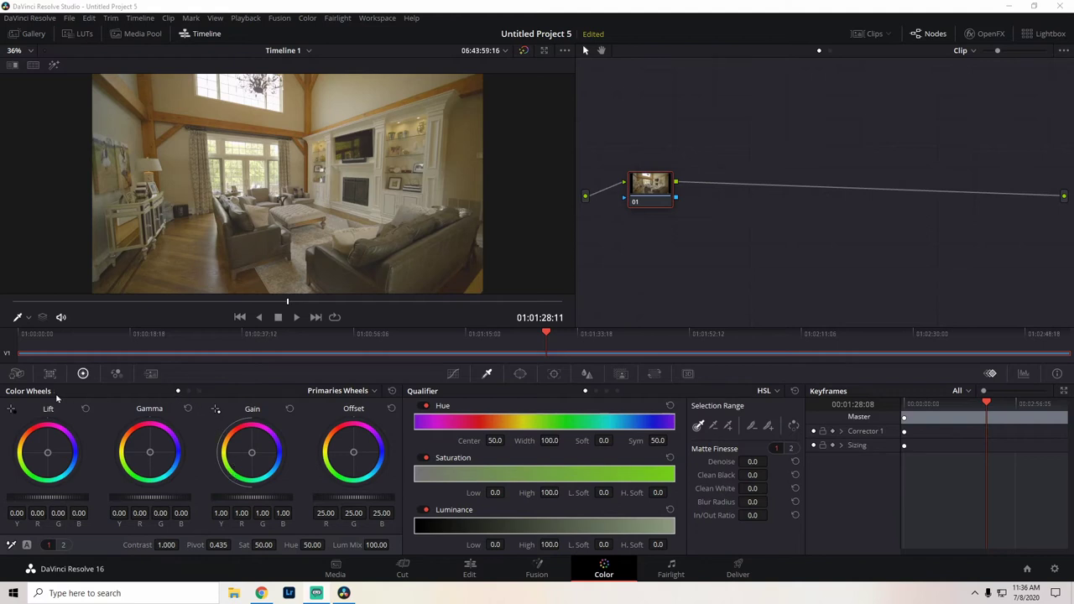
left_click(189, 392)
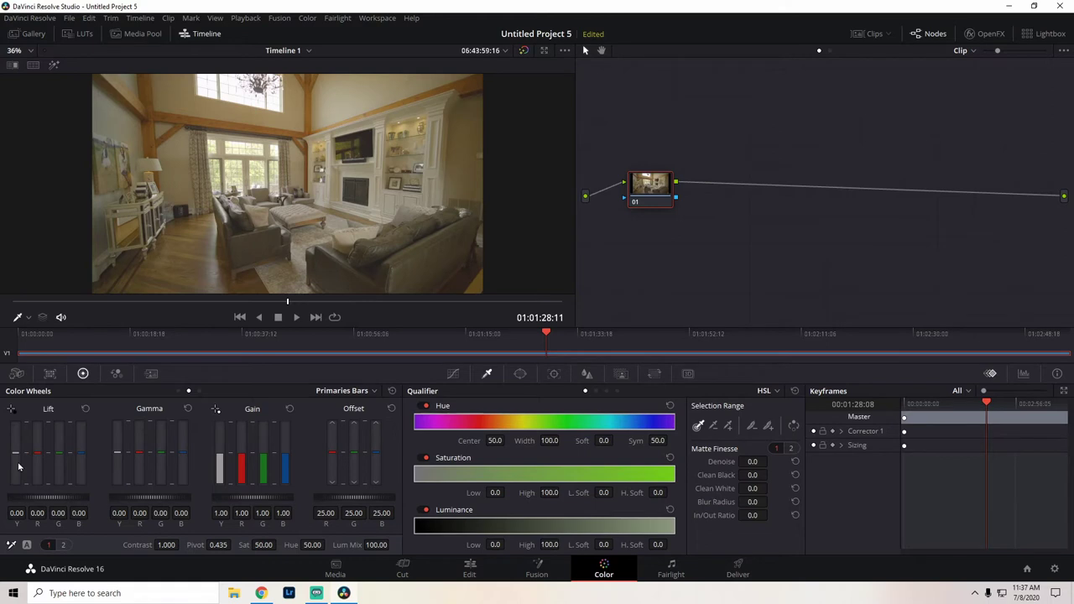
left_click(200, 391)
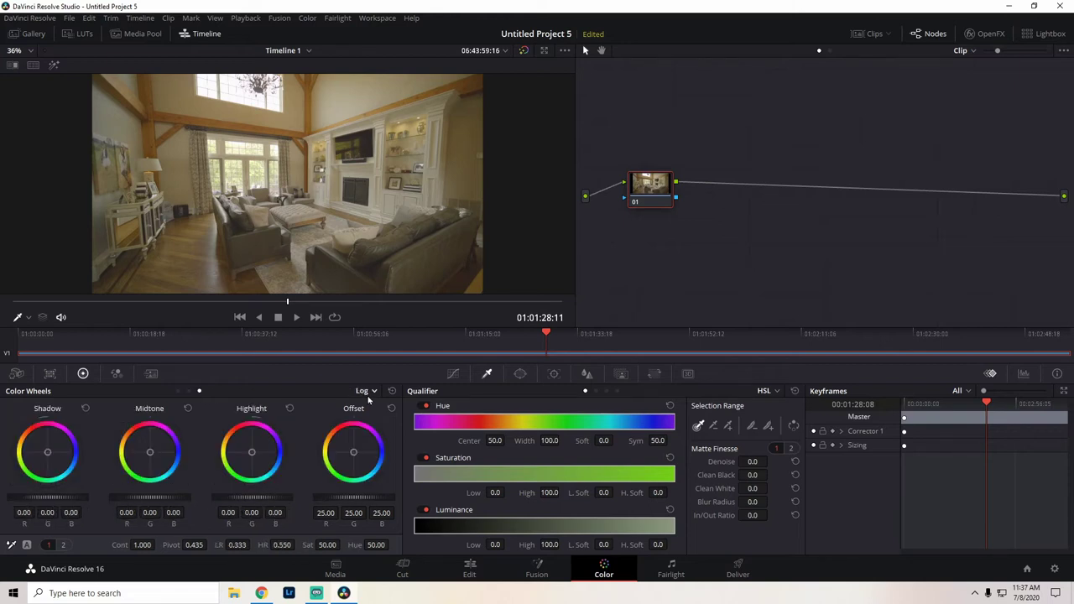
left_click(177, 392)
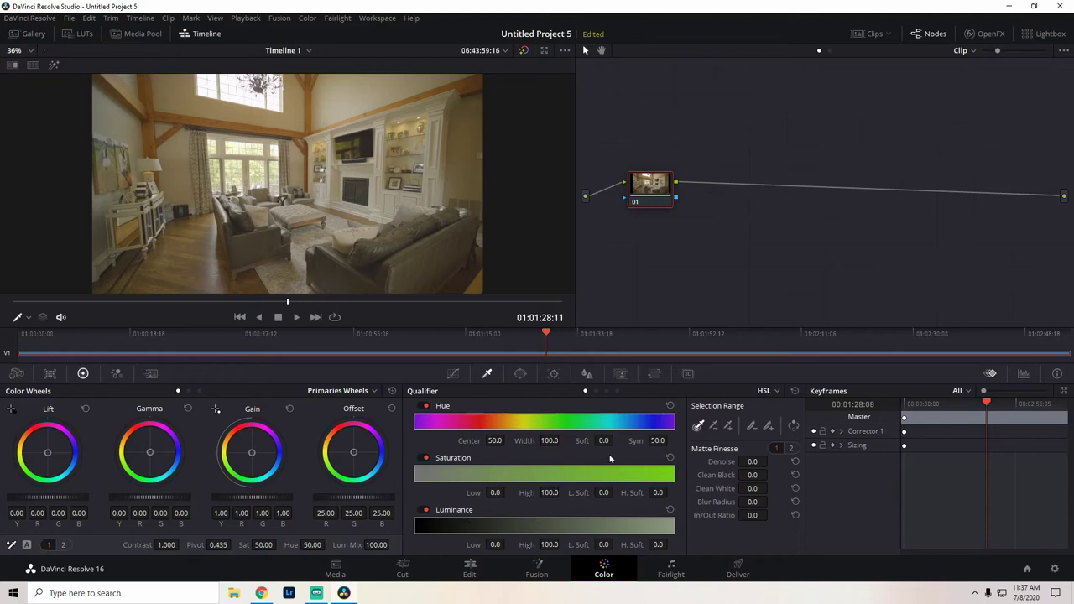
left_click(453, 374)
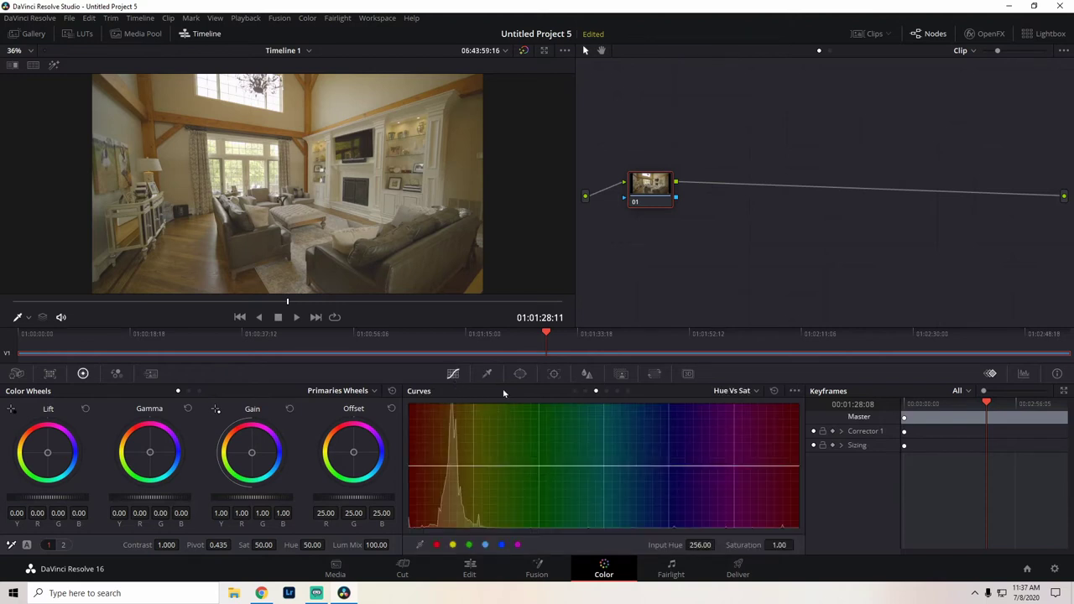
left_click(520, 375)
left_click(554, 374)
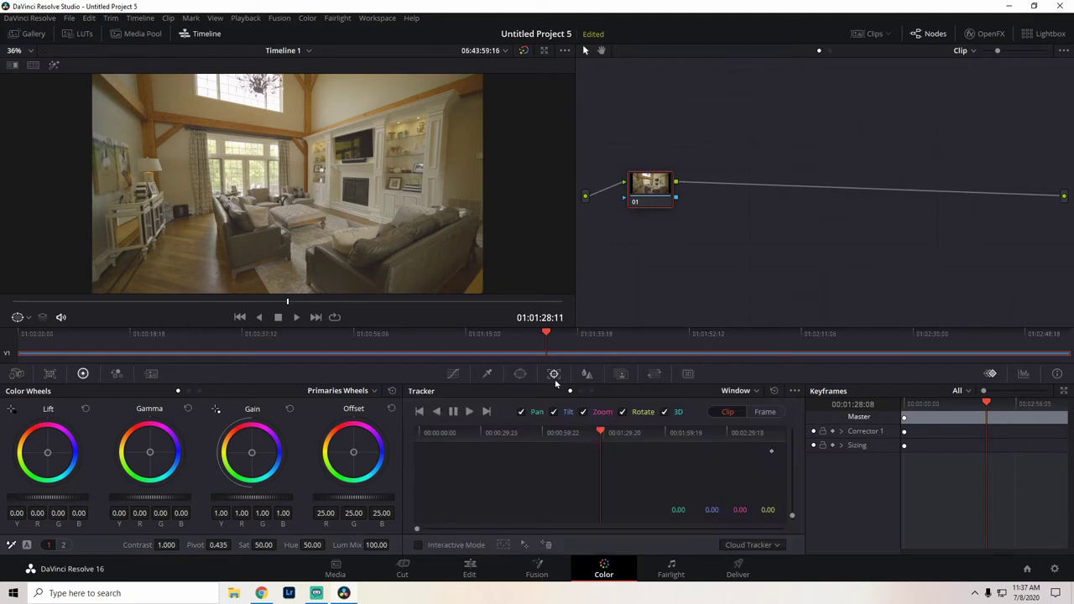
left_click(455, 379)
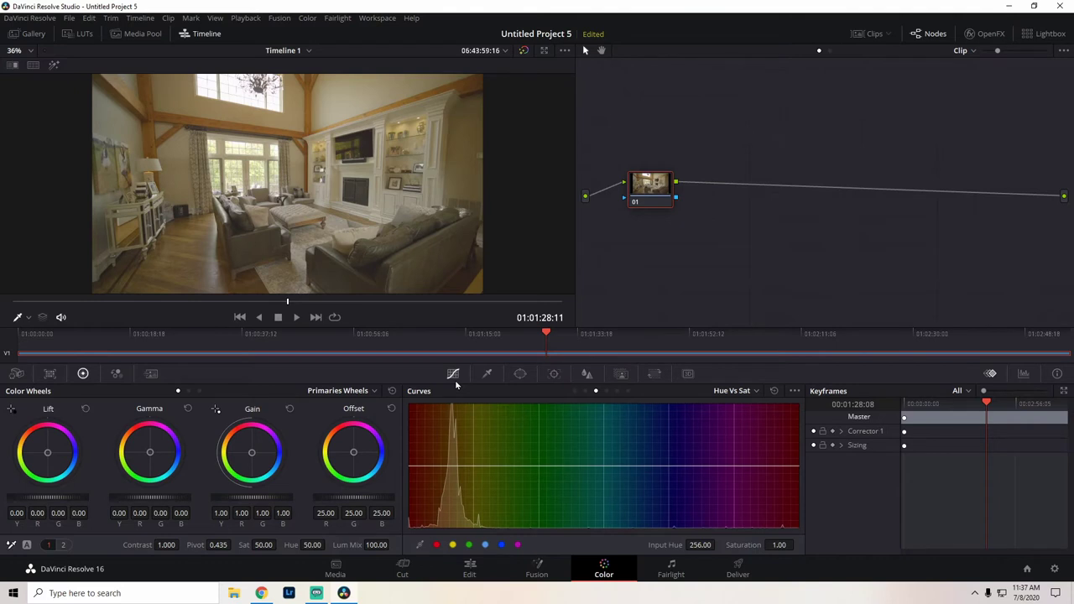
left_click(485, 375)
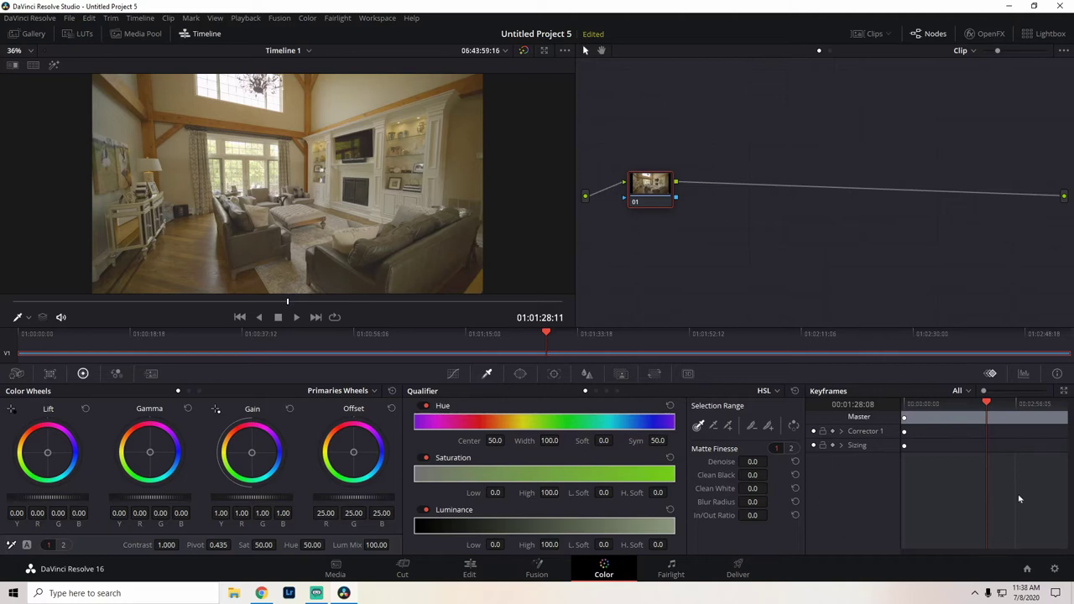
Step: Show the video scopes and switch them from Parade to Waveform
left_click(1023, 374)
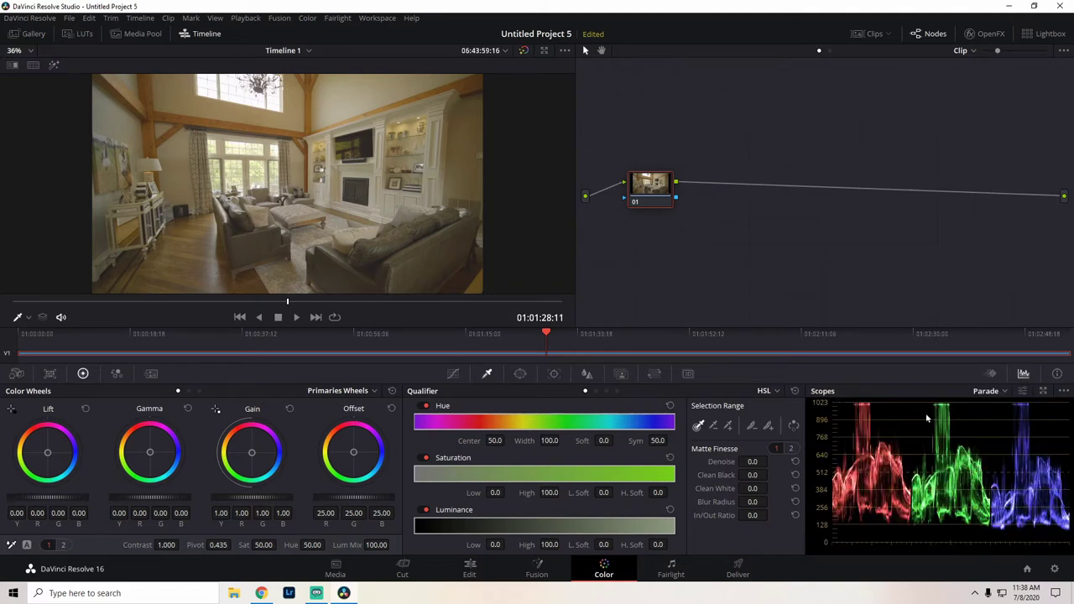
left_click(1003, 394)
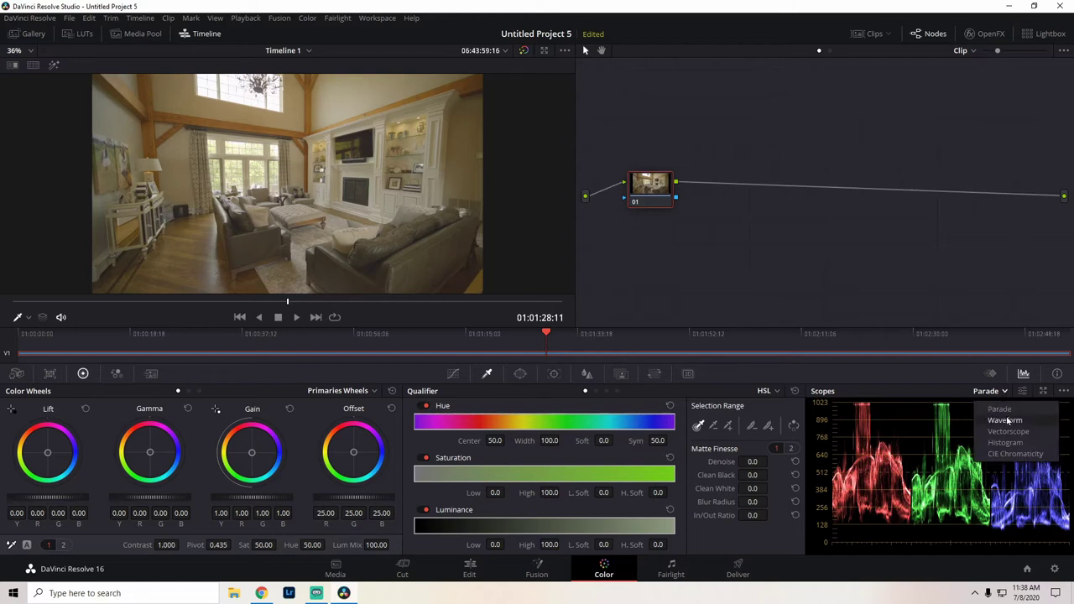
left_click(1006, 422)
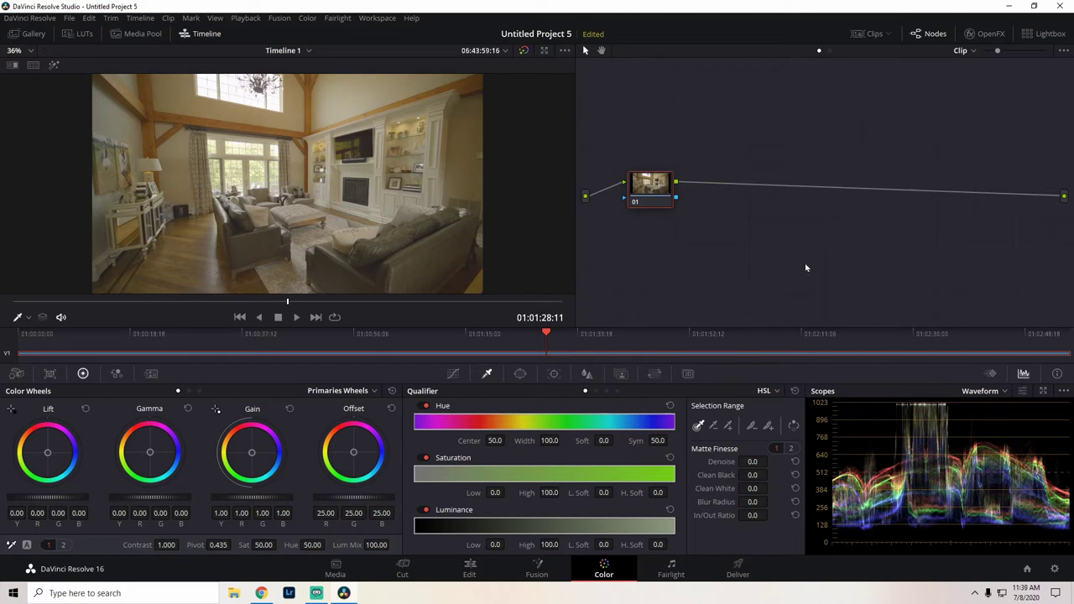
Step: Give node 01 the label 'exposure'
right_click(654, 192)
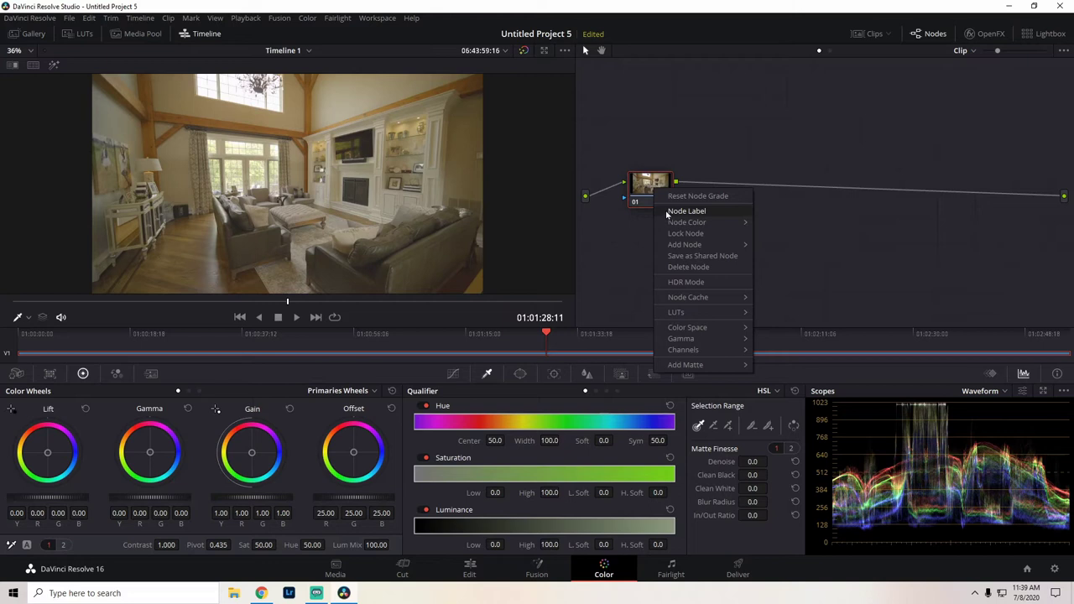
left_click(686, 211)
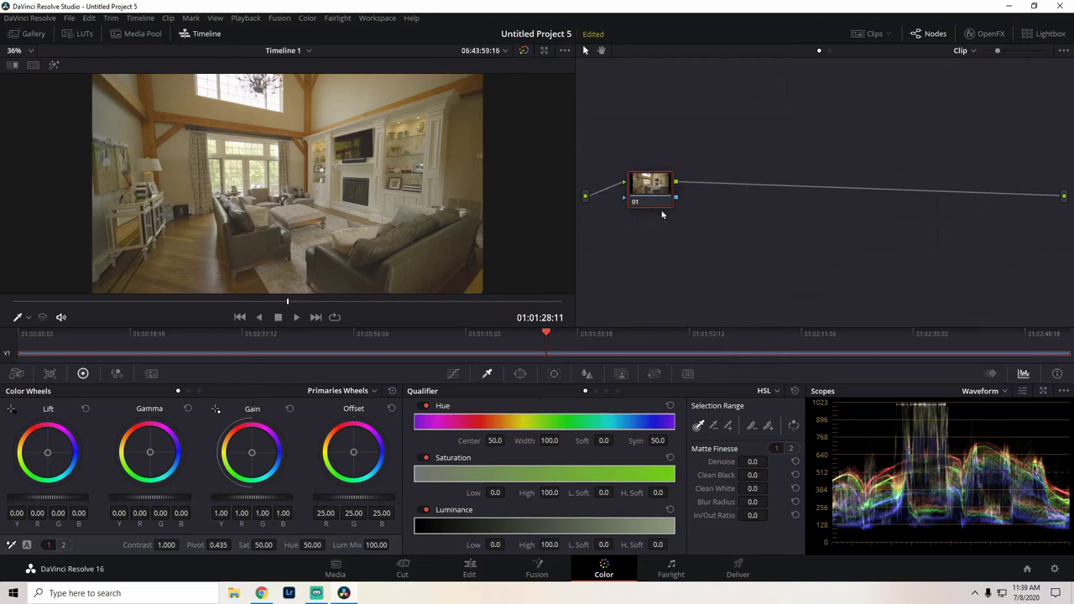
type("exposure")
key("Return")
Step: Set the exposure node's master wheels to Lift -0.05, Gamma 0.07 and Gain 1.01
left_click_drag(70, 498, 52, 498)
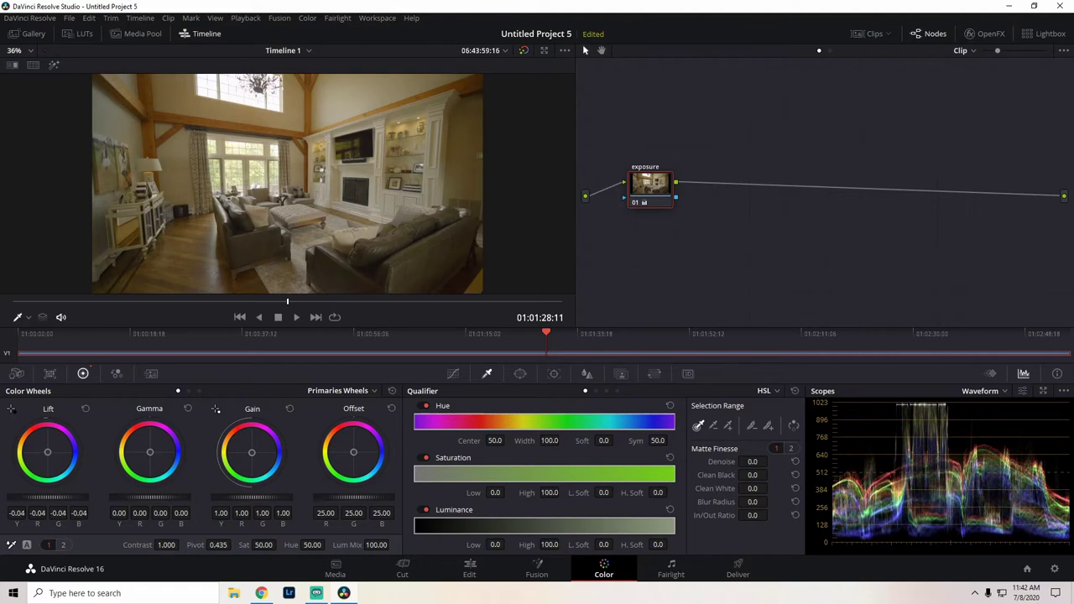
left_click_drag(64, 504, 59, 501)
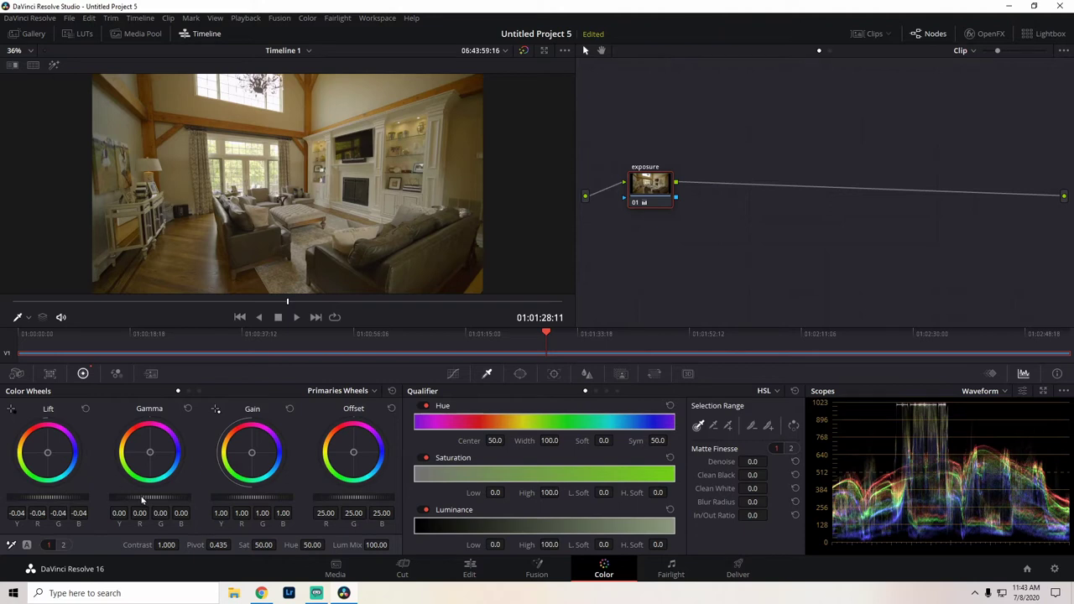
left_click_drag(143, 497, 162, 497)
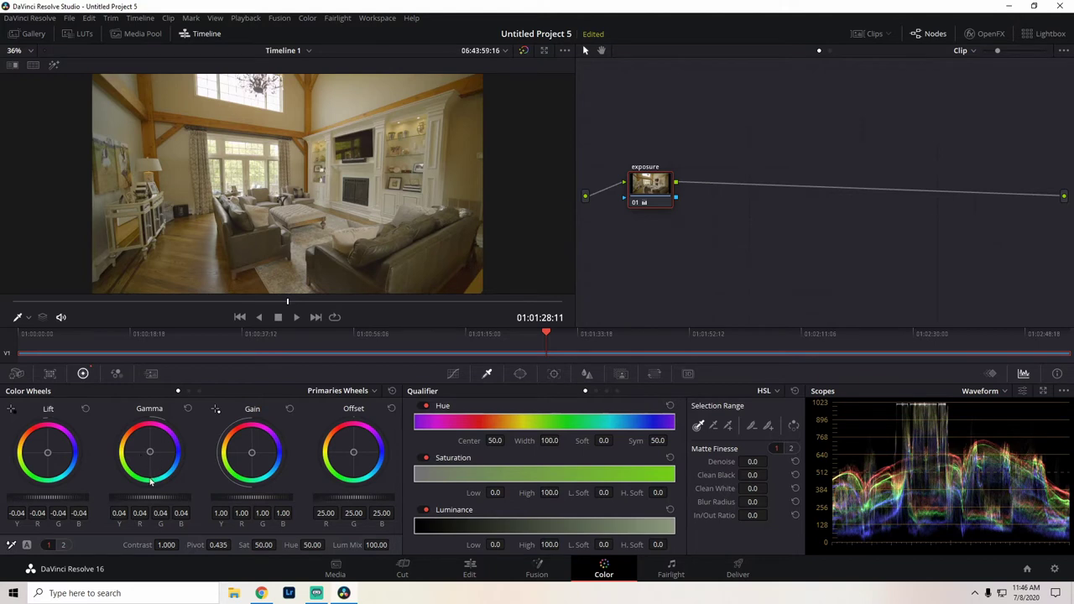
left_click_drag(149, 497, 162, 497)
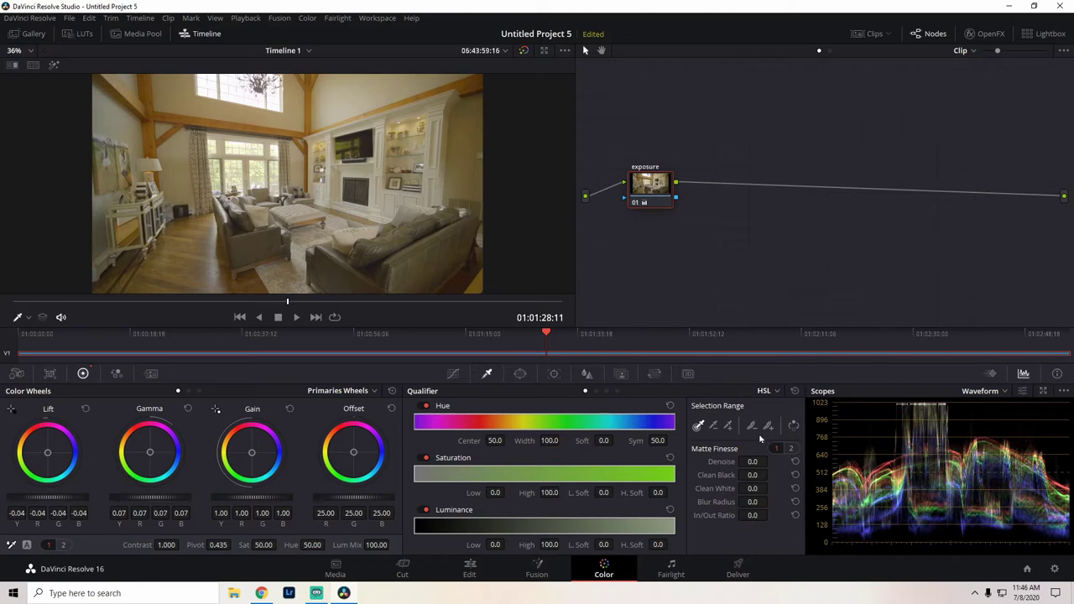
left_click_drag(94, 506, 86, 506)
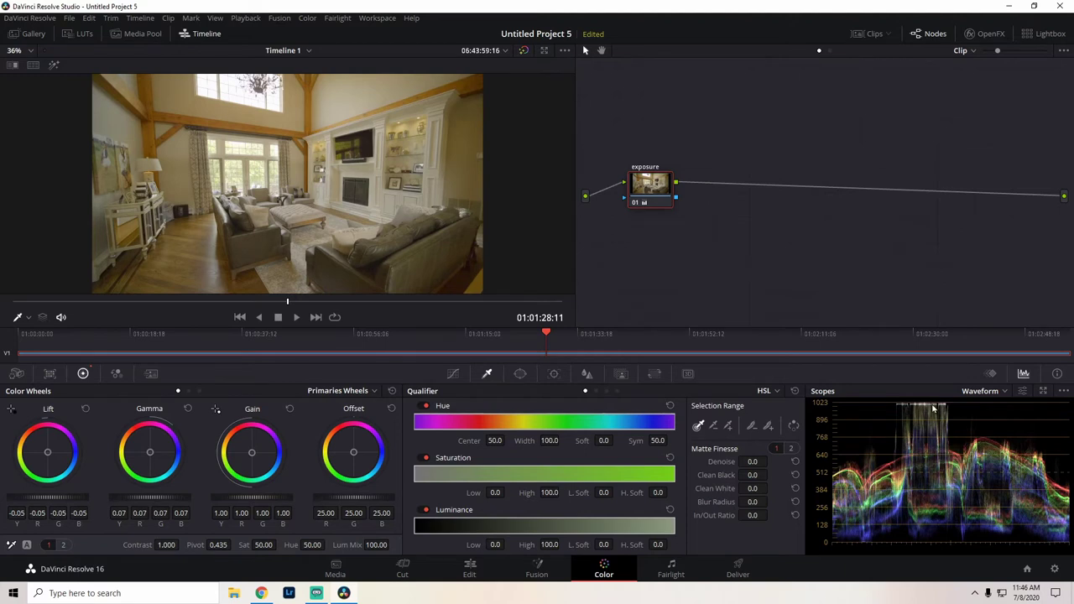
left_click_drag(251, 497, 254, 497)
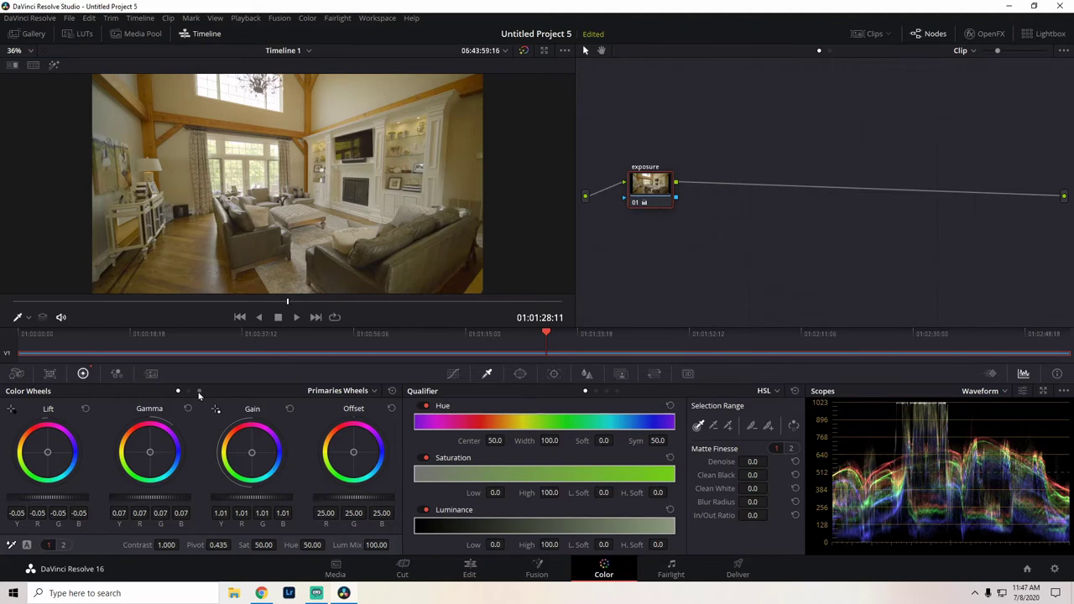
Step: On the Log wheels, nudge shadows and set midtones to -0.02, leaving highlights at 0.00
left_click(199, 392)
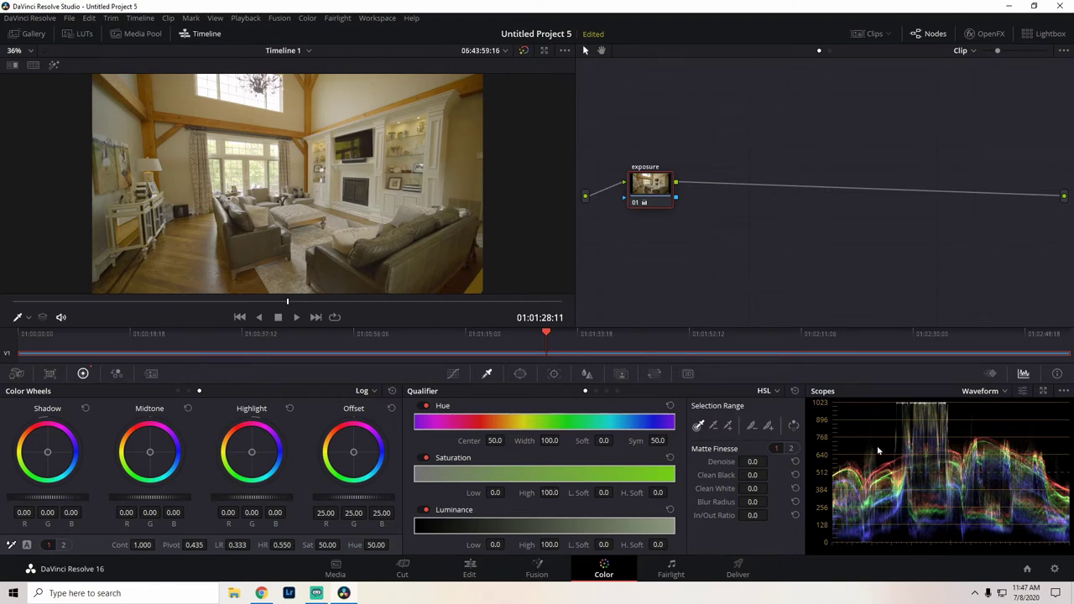
left_click_drag(47, 496, 44, 496)
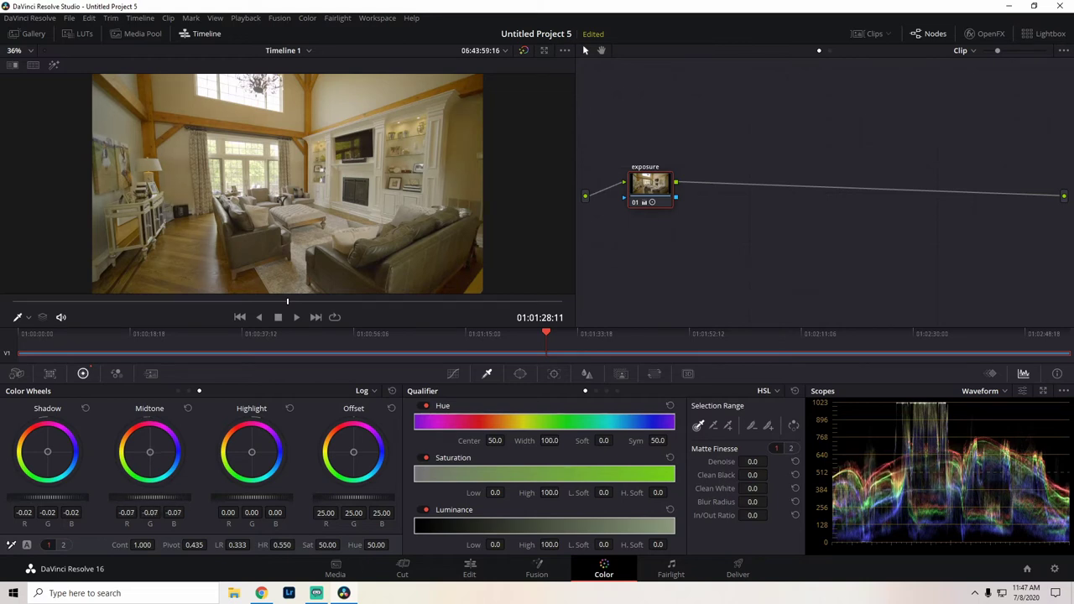
left_click_drag(284, 496, 264, 501)
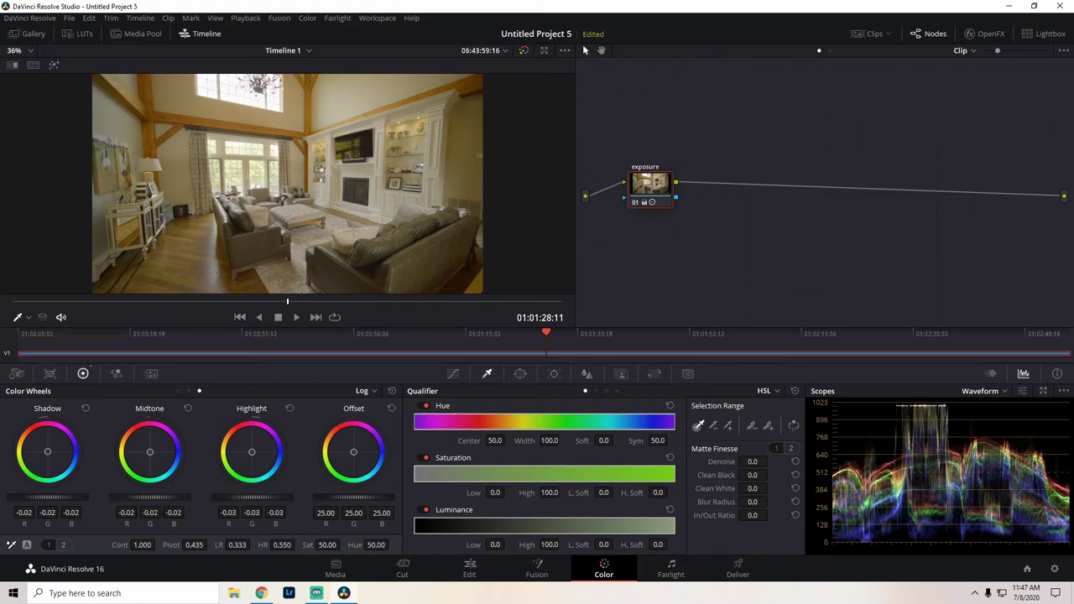
left_click_drag(265, 496, 297, 495)
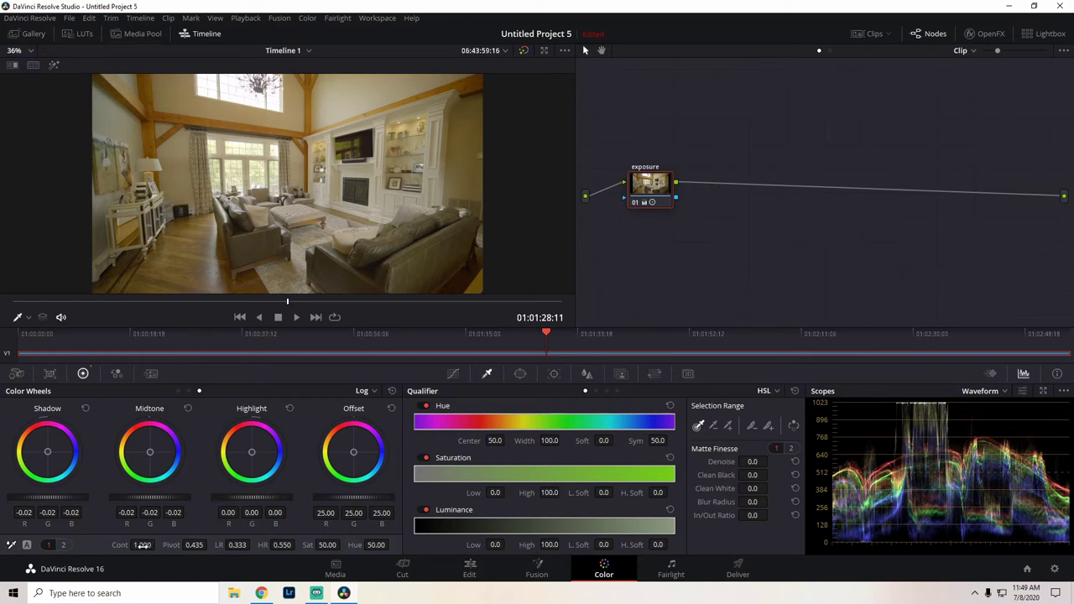
Step: Raise contrast to 1.104, lower the pivot, cool the shadows toward blue and drop Low Range to 0.185
left_click_drag(143, 545, 153, 544)
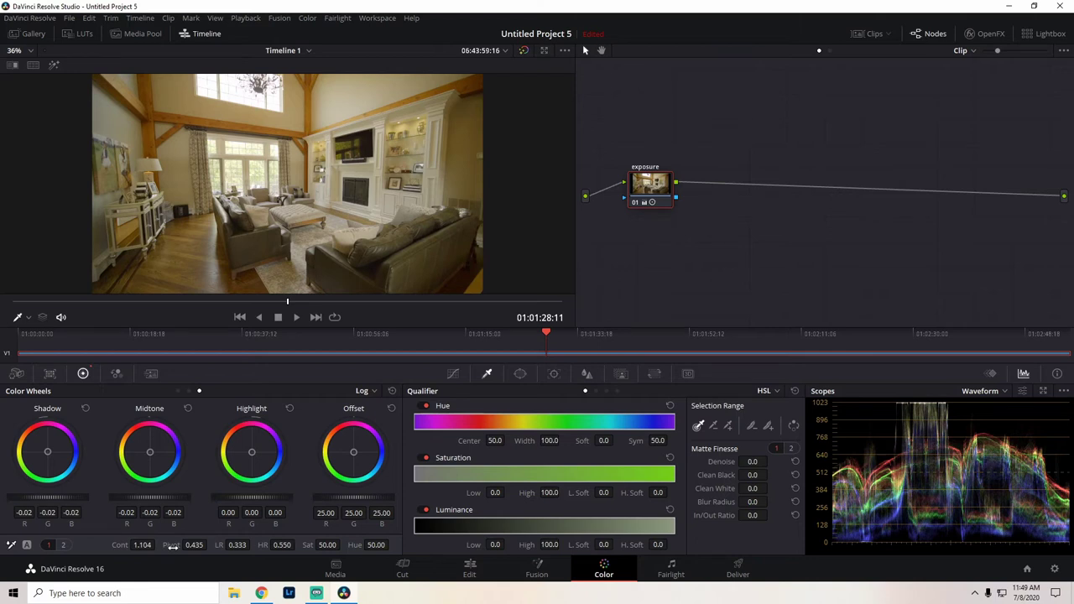
left_click_drag(170, 545, 251, 545)
mouse_move(194, 544)
left_mouse_down()
mouse_move(168, 544)
mouse_move(209, 544)
mouse_move(197, 545)
left_mouse_up()
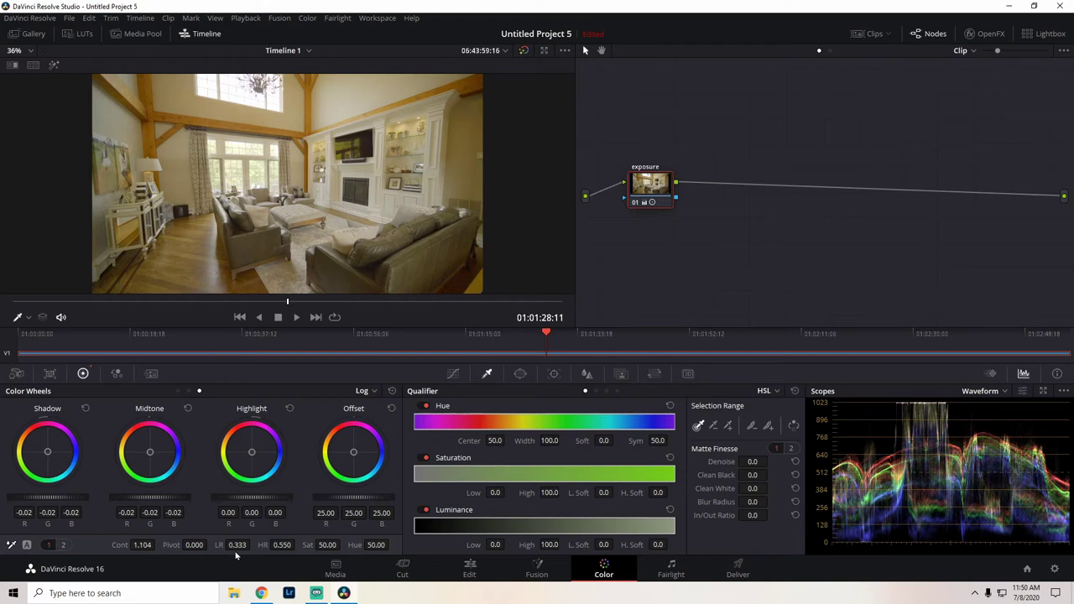
mouse_move(52, 455)
left_mouse_down()
mouse_move(104, 445)
mouse_move(69, 452)
left_mouse_up()
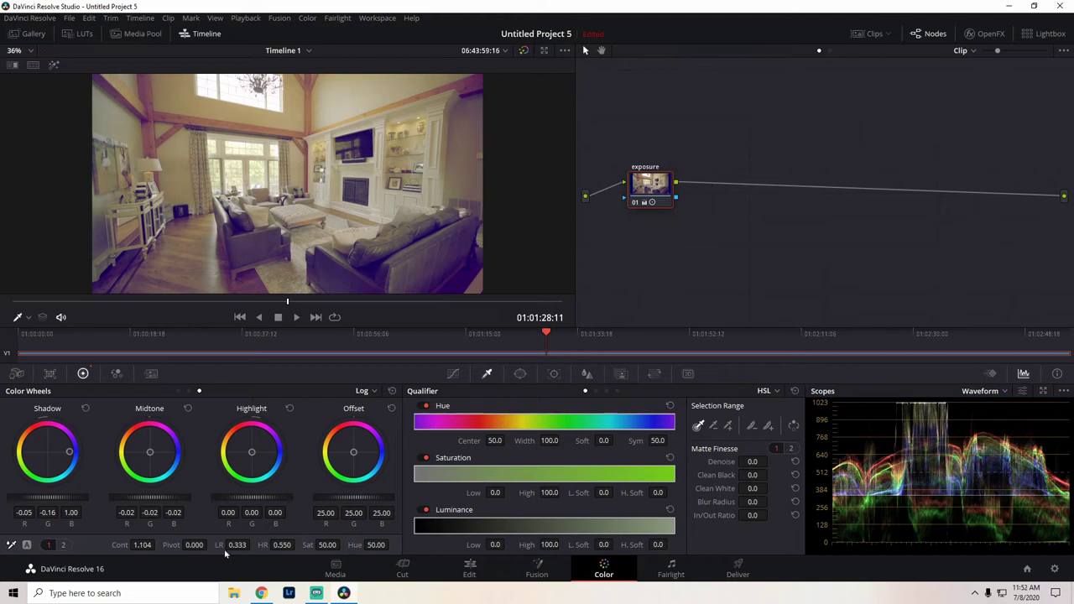
mouse_move(237, 544)
left_mouse_down()
mouse_move(265, 545)
mouse_move(254, 545)
left_mouse_up()
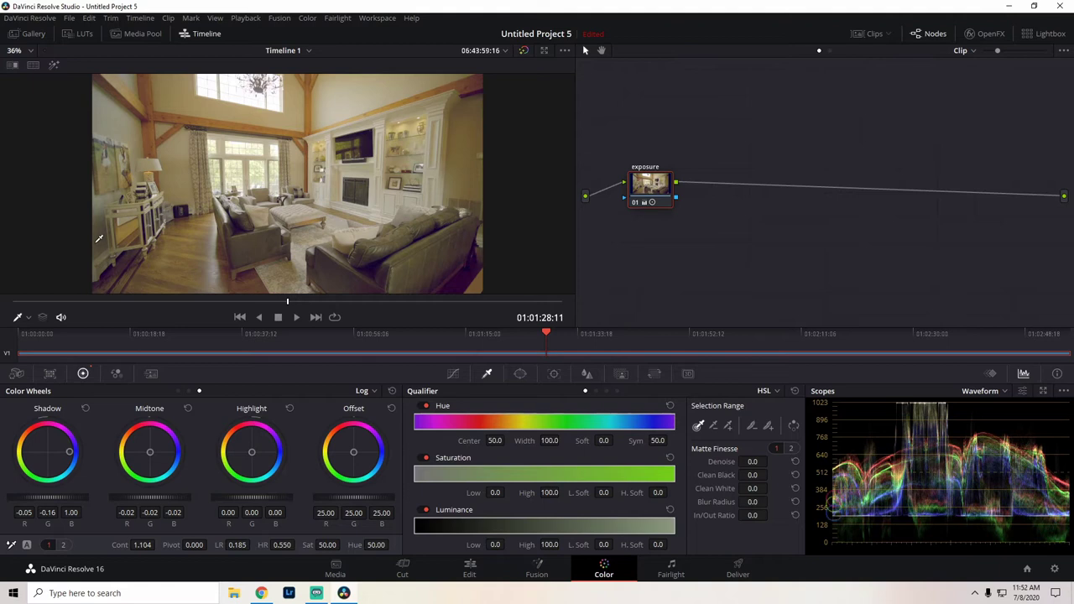
Step: Set Low Range to 0 after trying higher values, then shift the Log highlights toward blue
mouse_move(237, 545)
left_mouse_down()
mouse_move(253, 544)
mouse_move(239, 548)
left_mouse_up()
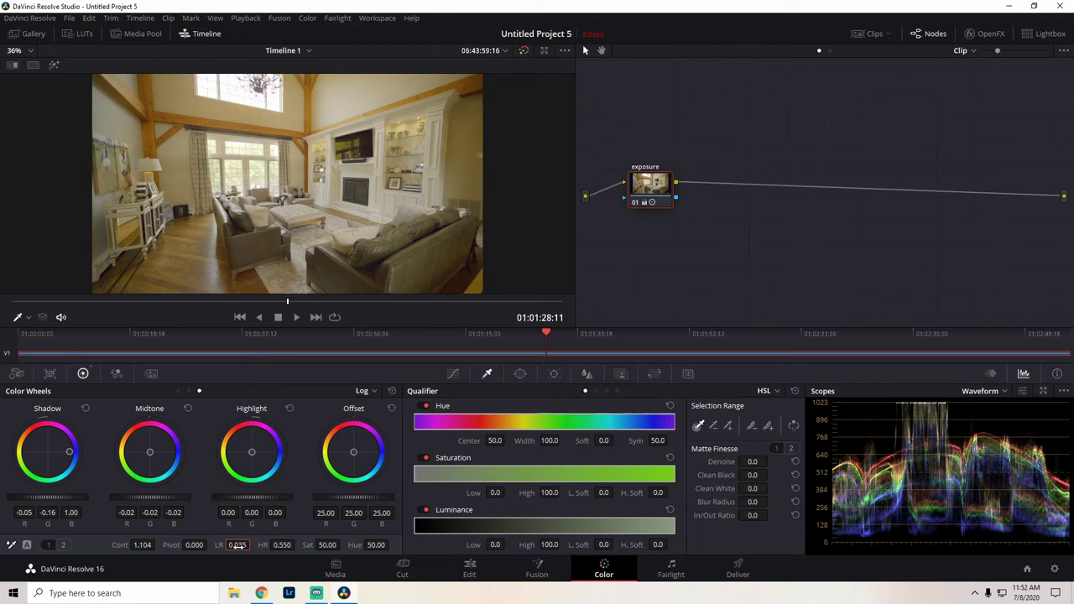
left_click_drag(238, 546, 252, 545)
scroll(253, 545, "up", 10)
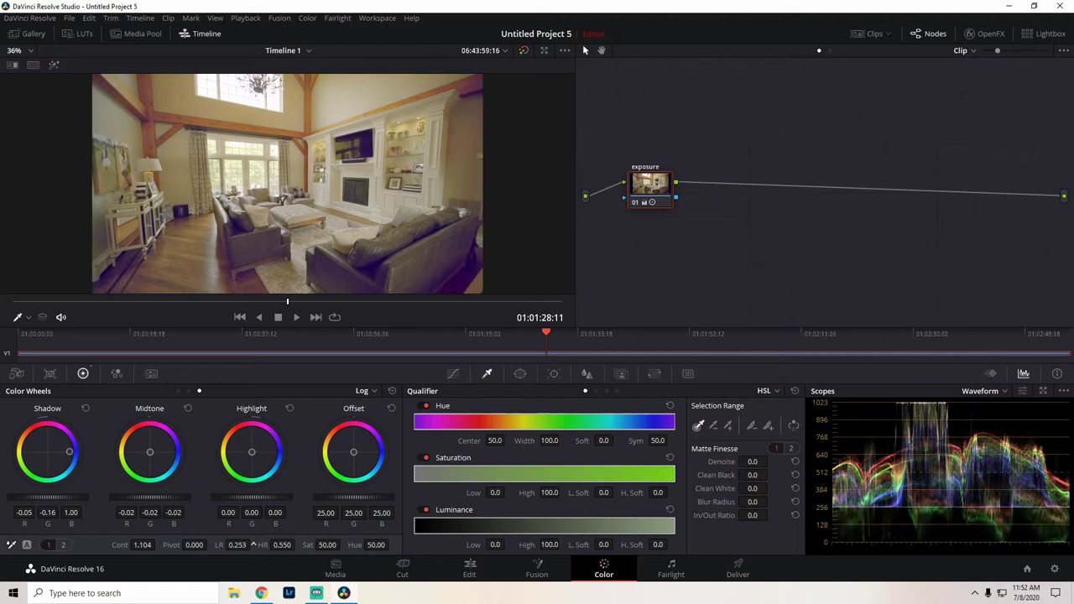
scroll(252, 544, "up", 12)
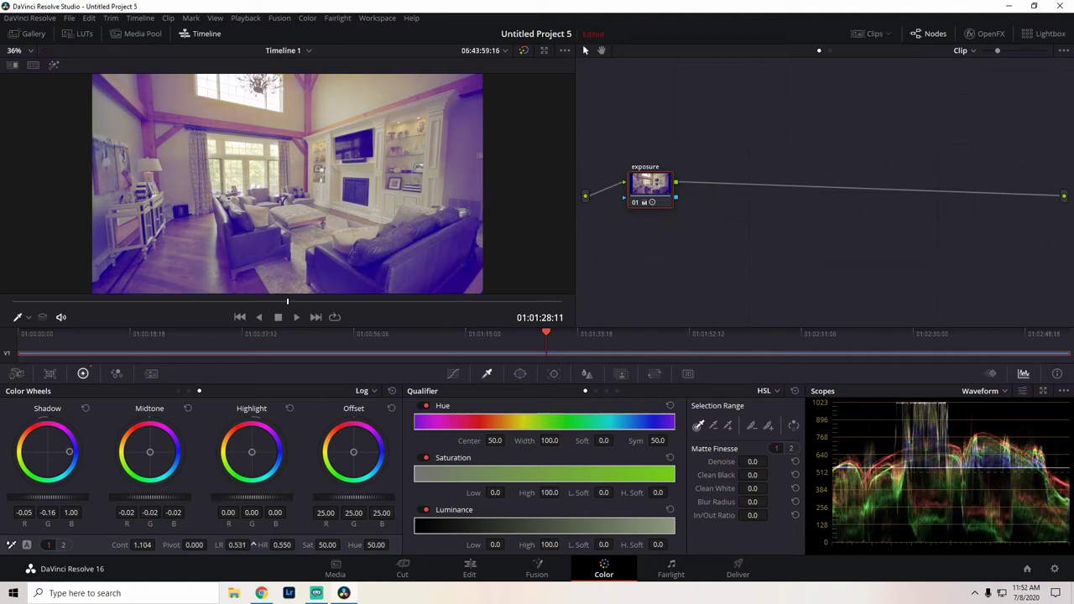
scroll(253, 545, "up", 5)
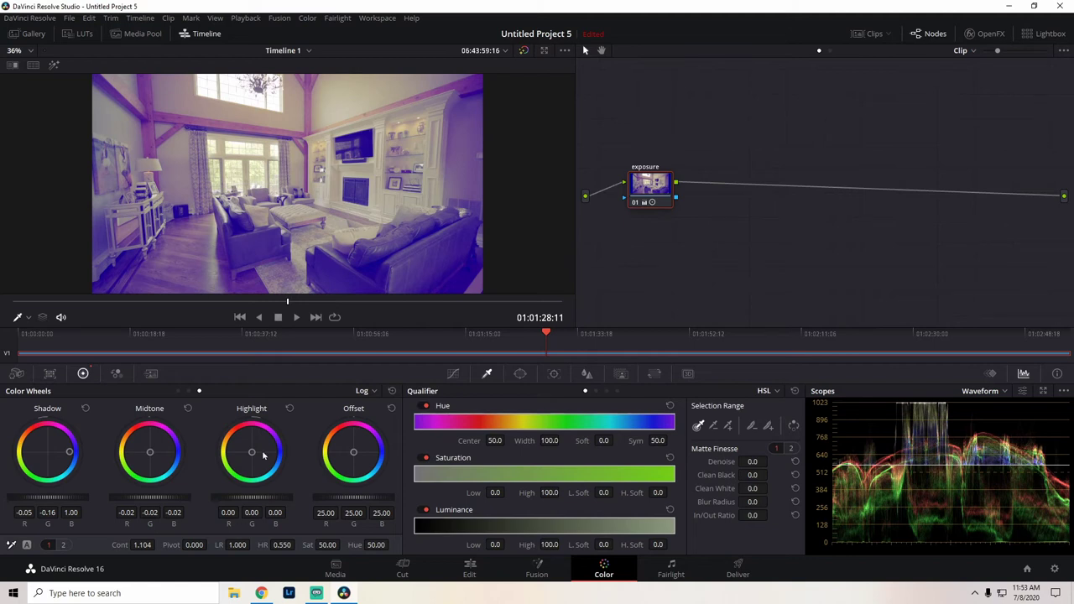
left_click(239, 544)
type("0")
key("Return")
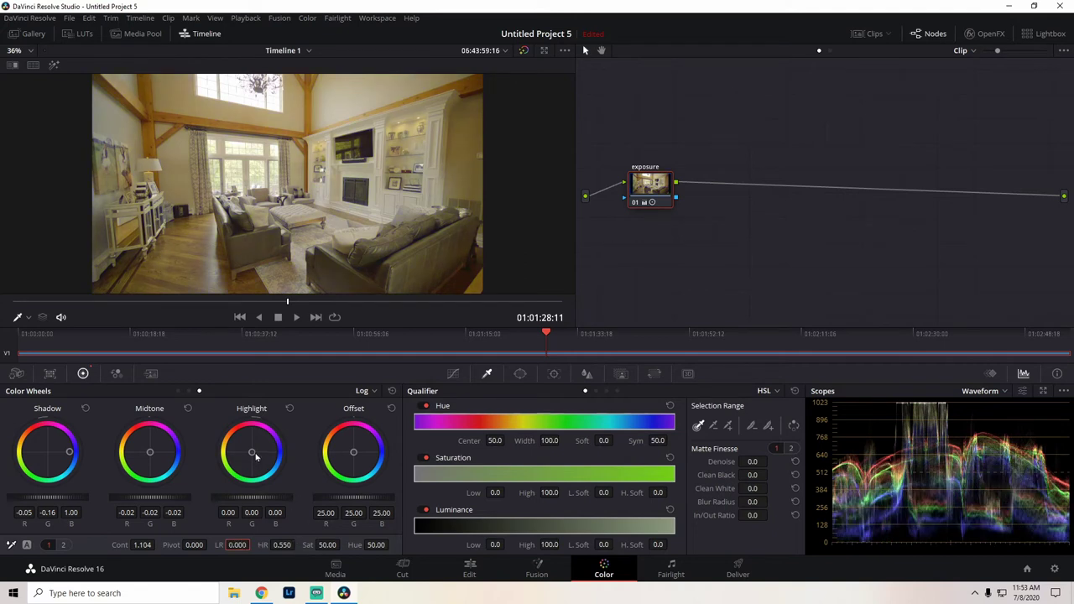
left_click_drag(252, 453, 285, 458)
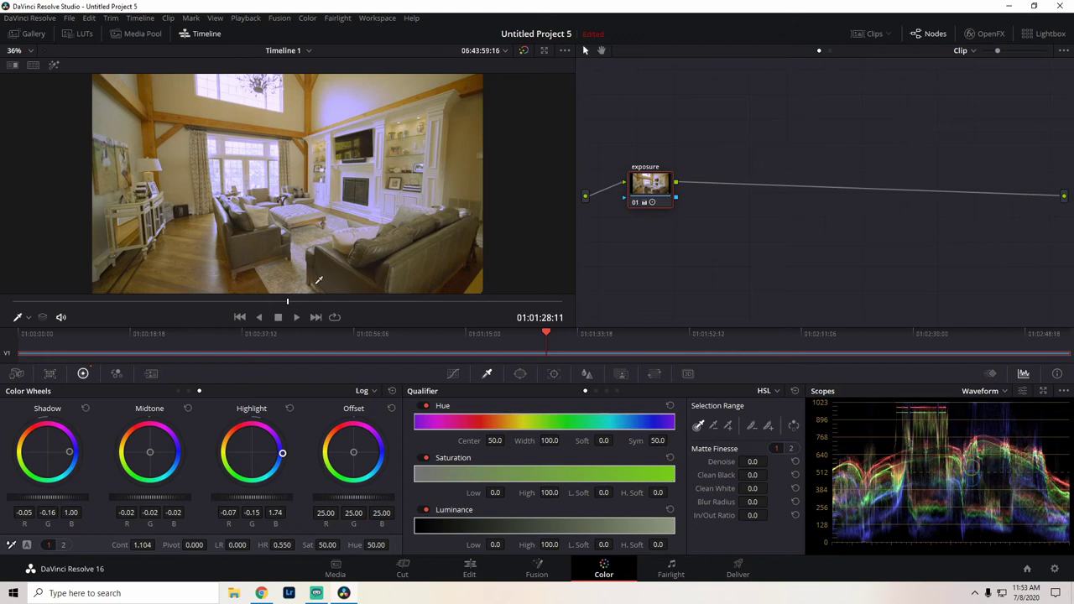
Step: Drop the exposure node's High Range from 0.550 to 0.164
mouse_move(287, 547)
left_mouse_down()
mouse_move(334, 546)
mouse_move(286, 546)
left_mouse_up()
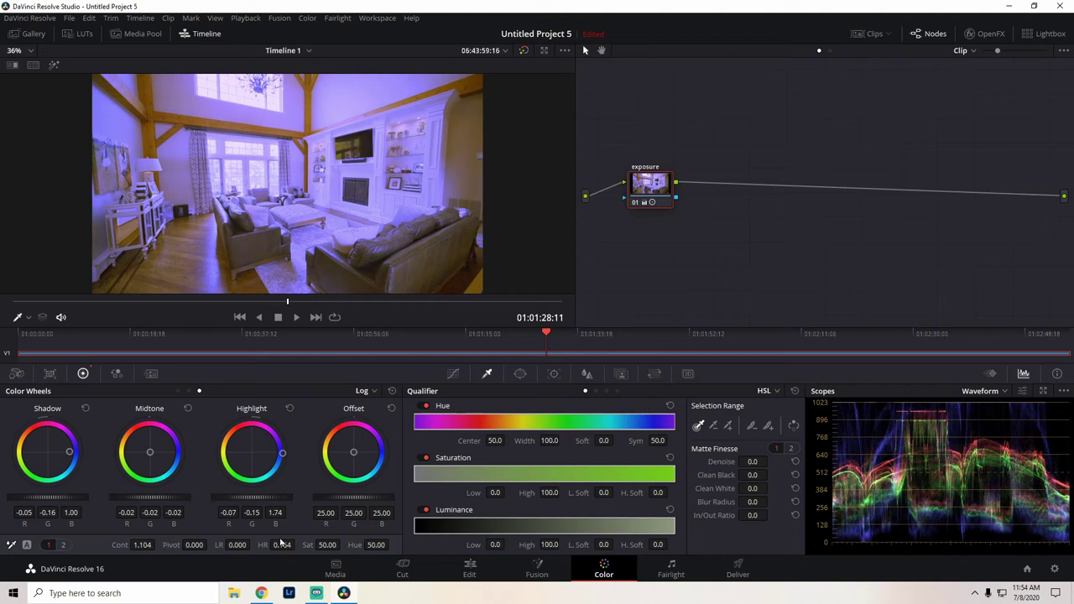
Step: Set High Range to 0 and reset the Highlight and Shadow colour balance
left_click(281, 545)
type("0")
key("Return")
left_click(291, 408)
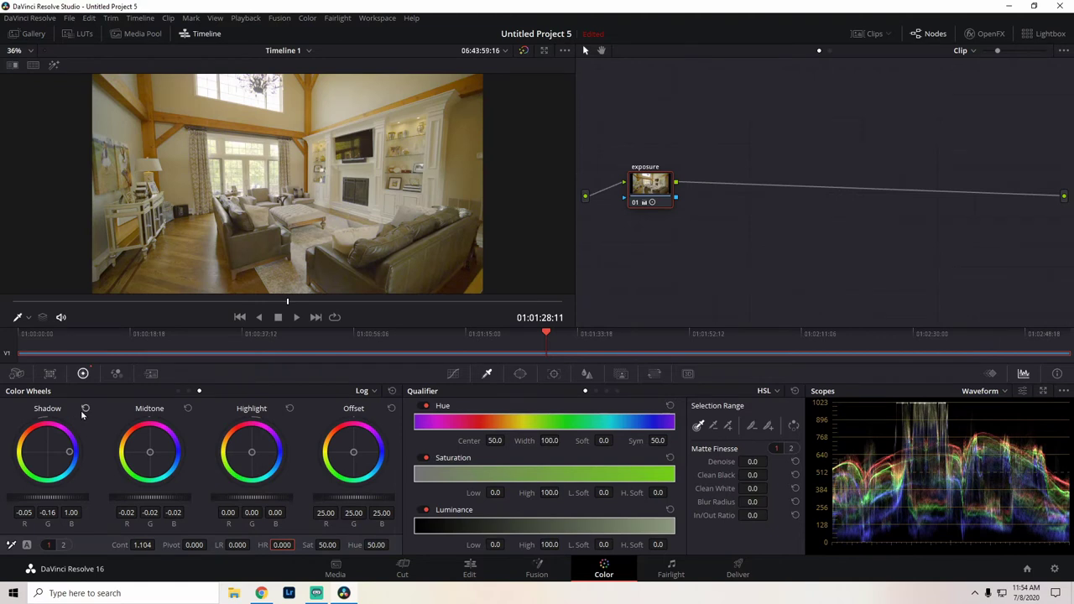
left_click(86, 409)
right_click(659, 183)
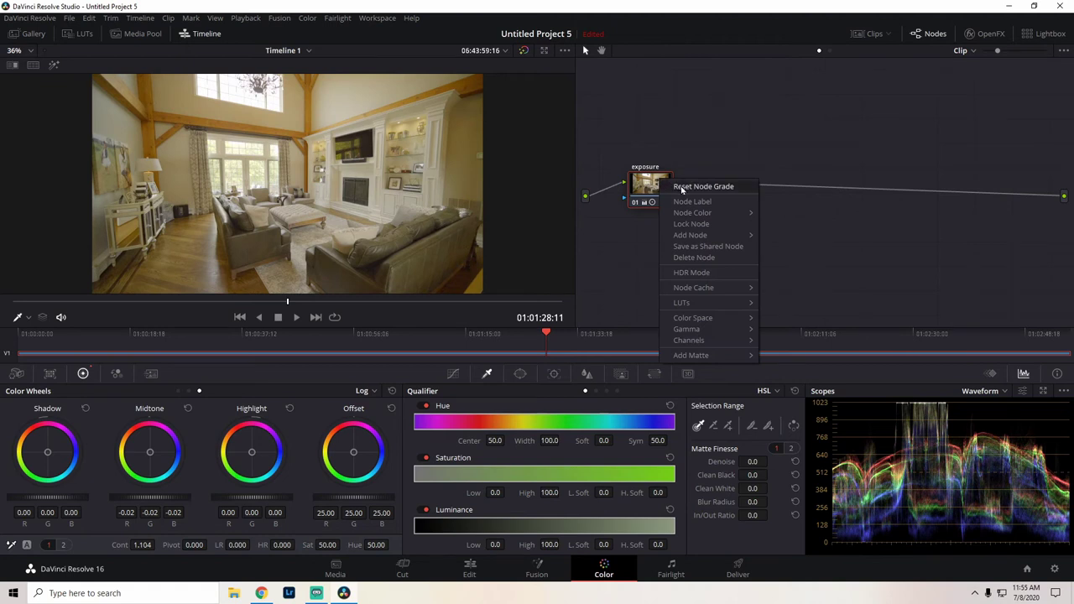
Step: Add serial node 02 after the exposure node and tidy the node positions
mouse_move(694, 243)
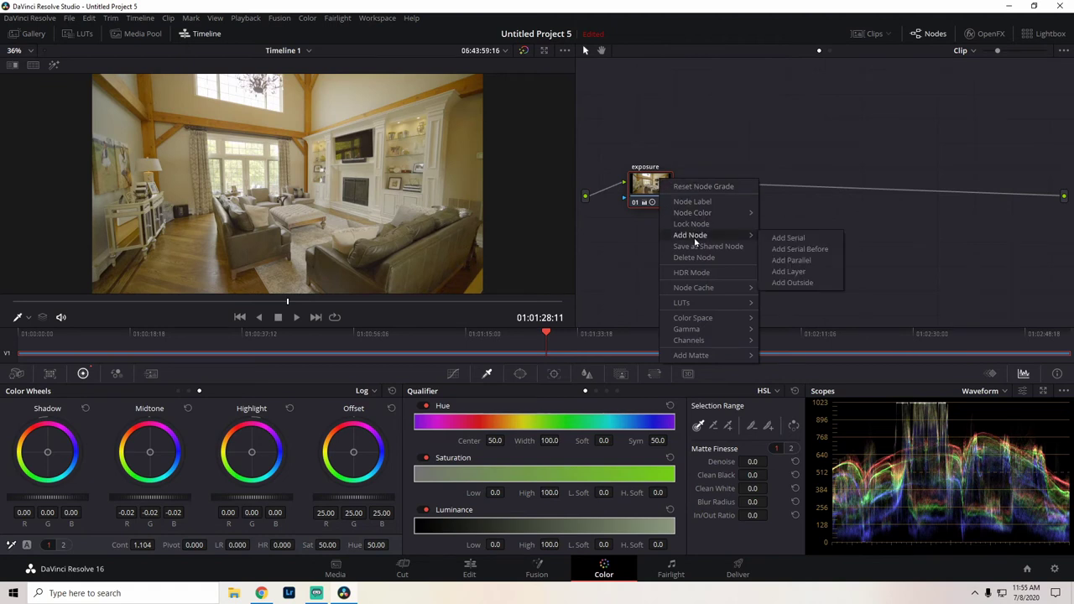
left_click(793, 239)
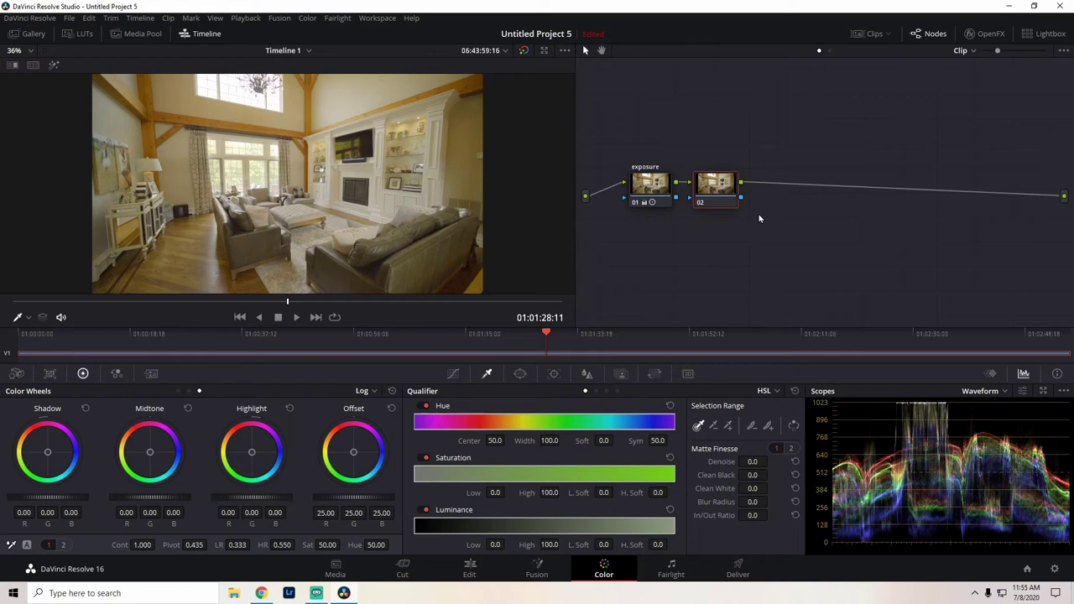
left_click_drag(714, 196, 723, 192)
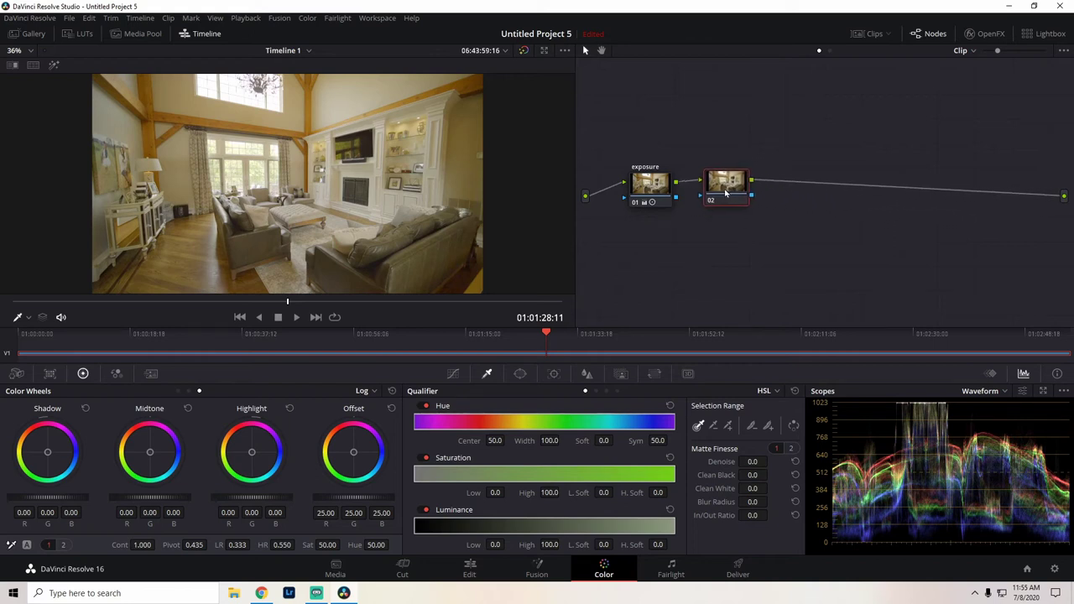
left_click_drag(652, 181, 651, 188)
left_click_drag(729, 192, 721, 203)
Step: Dismiss node 02's options menu without changes and nudge node 02 upward
right_click(721, 204)
mouse_move(802, 255)
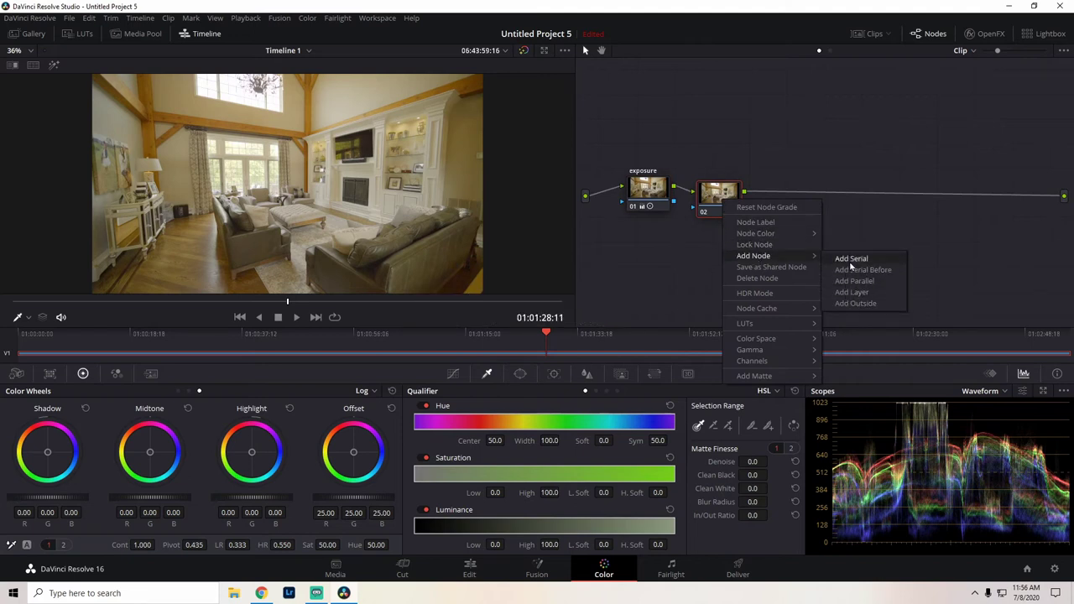
left_click(868, 230)
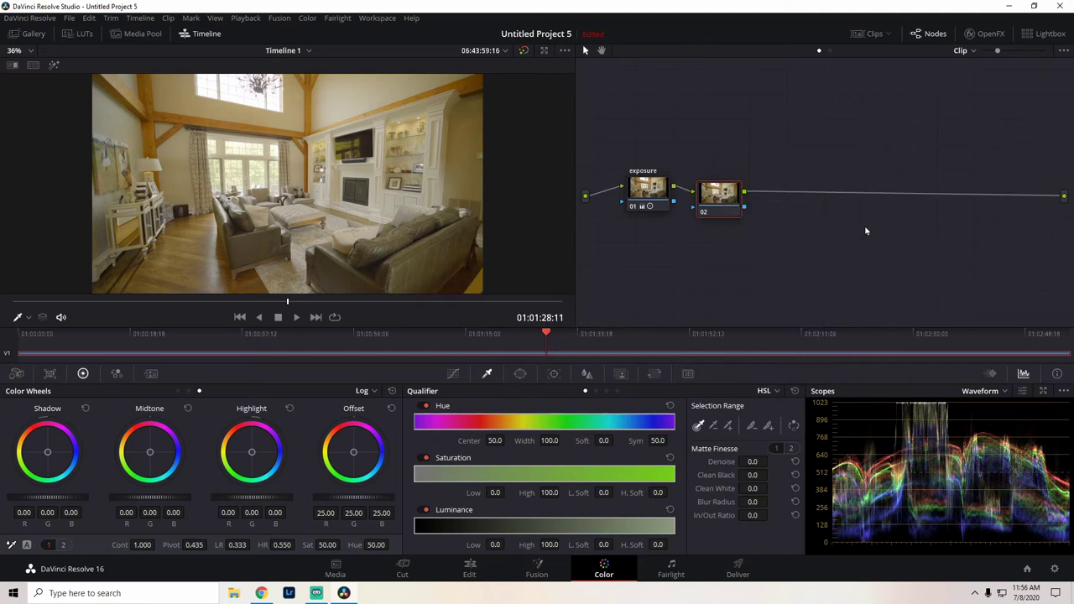
left_click_drag(731, 204, 732, 194)
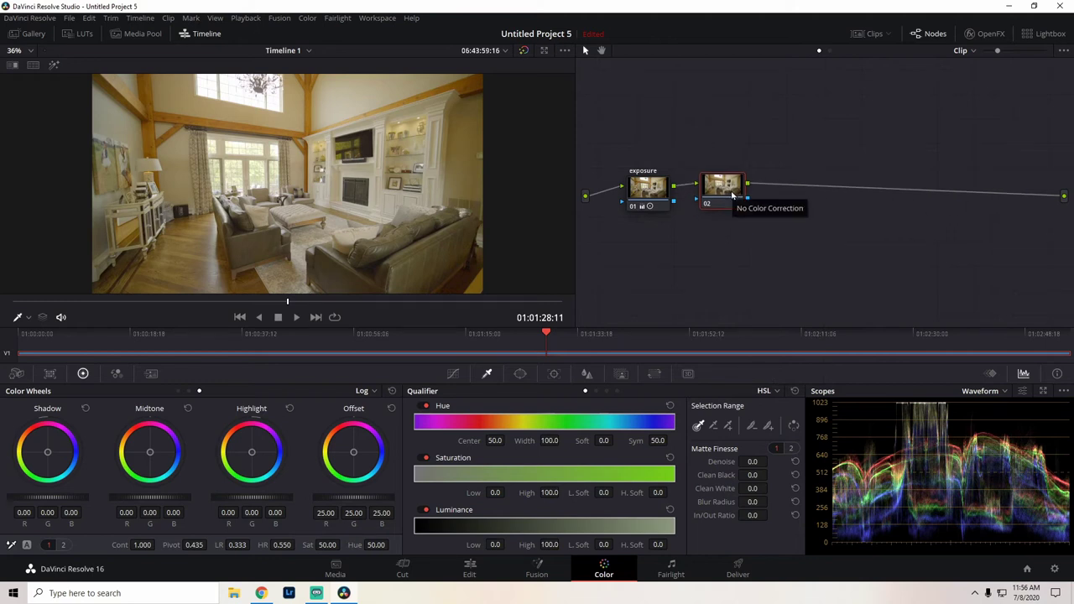
right_click(713, 188)
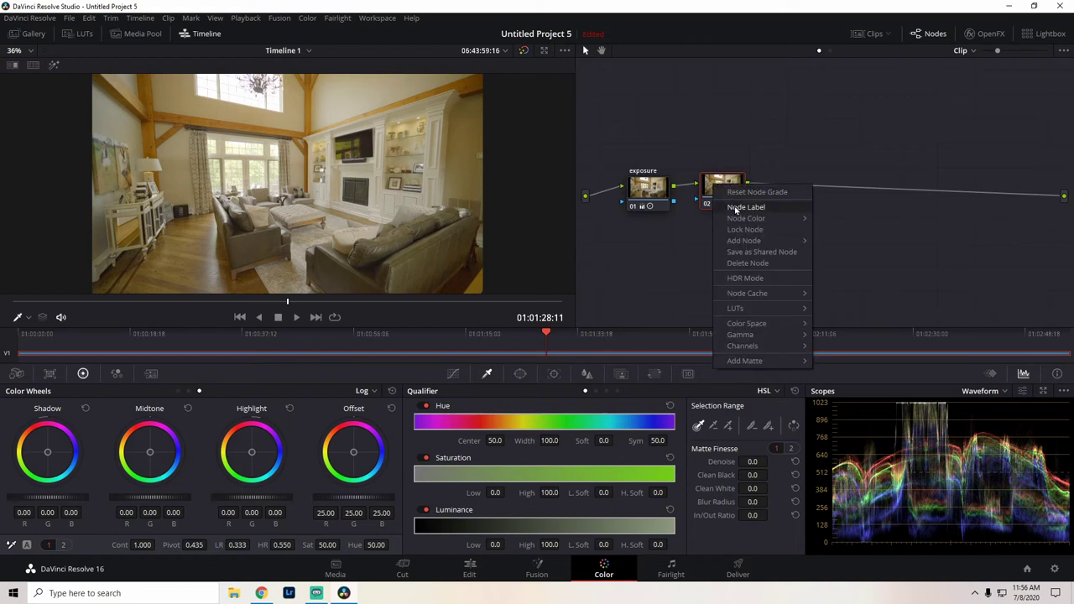
Step: Give node 02 the label 'wb'
left_click(731, 209)
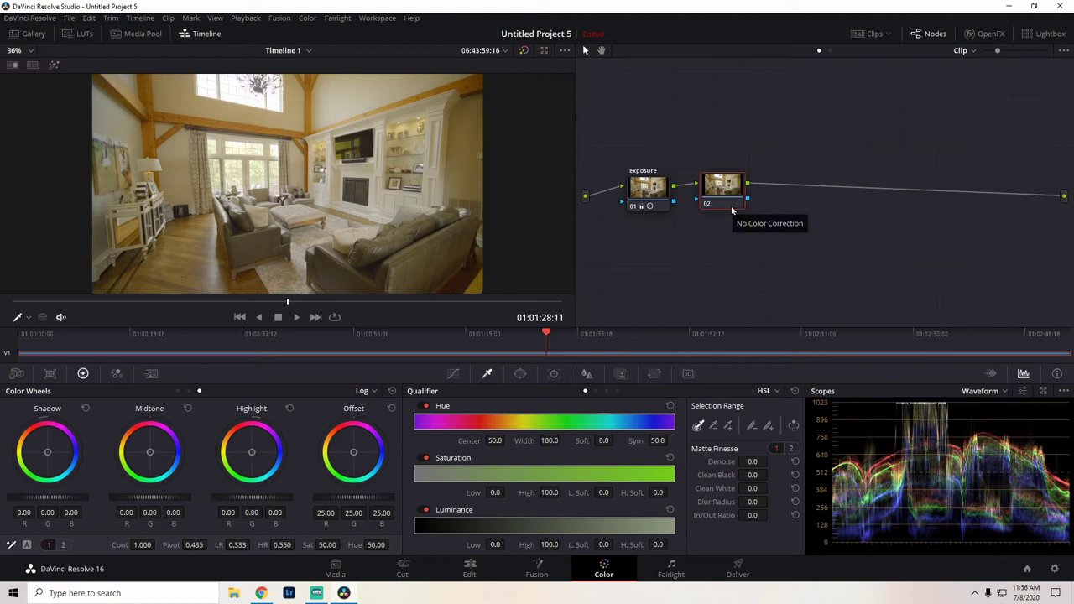
type("wb")
left_click(722, 196)
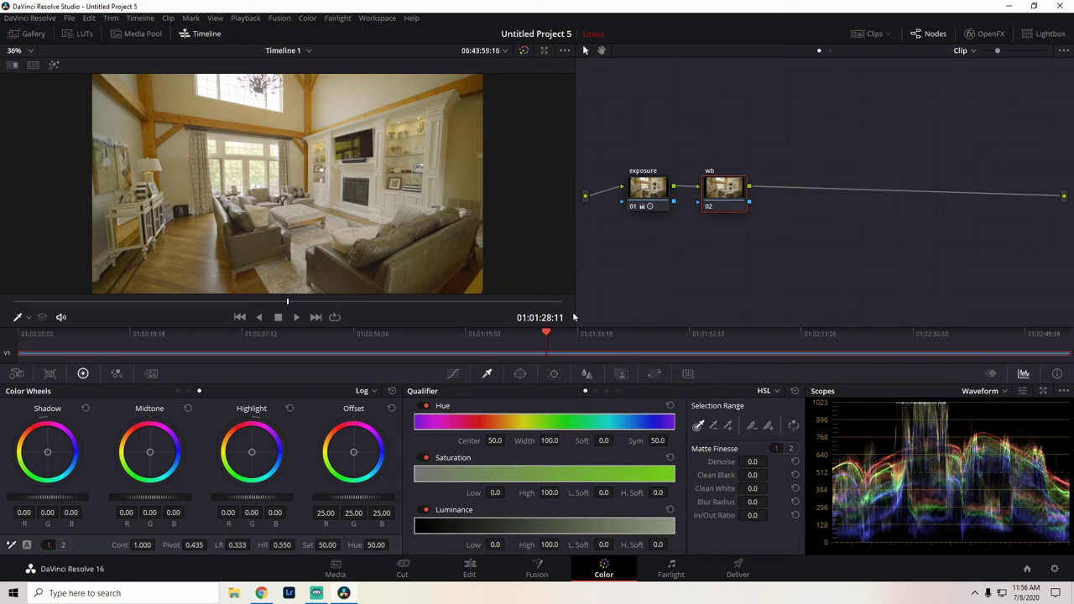
Step: Go back to the colour chart shot and show the Color Chart overlay in Color Match
left_click_drag(550, 335, 59, 351)
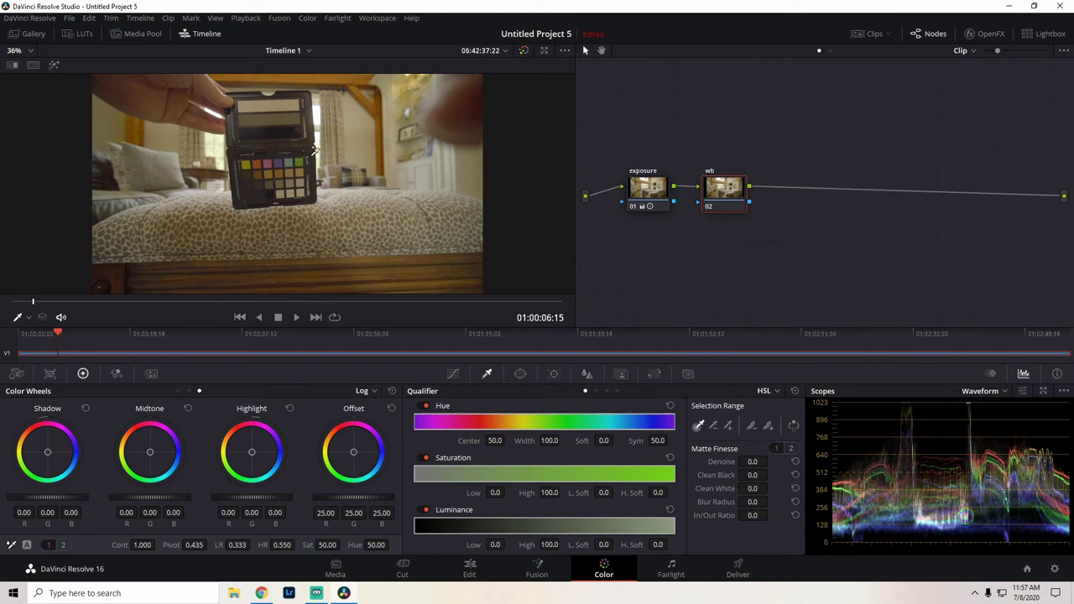
left_click(50, 375)
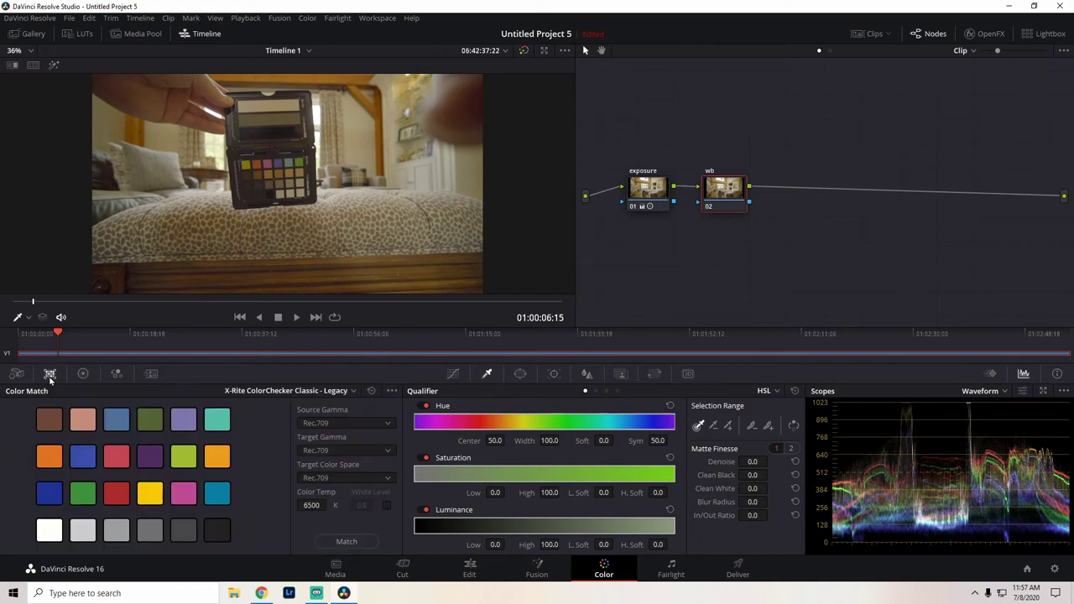
left_click(29, 319)
left_click(38, 424)
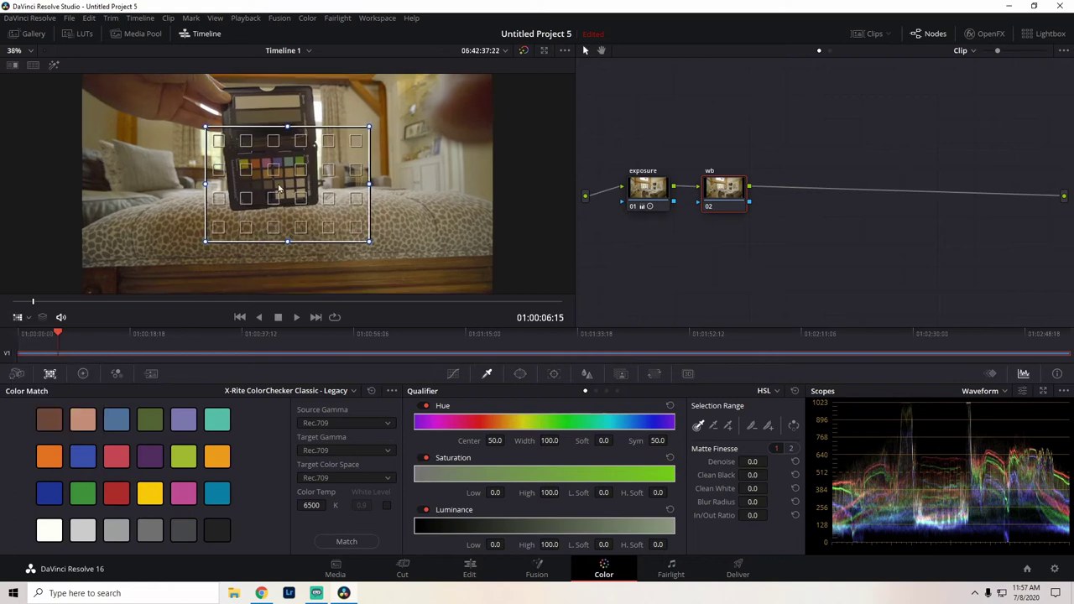
Step: Fit the chart grid's four corners onto the filmed ColorChecker
scroll(279, 190, "up", 2)
left_click_drag(167, 100, 215, 148)
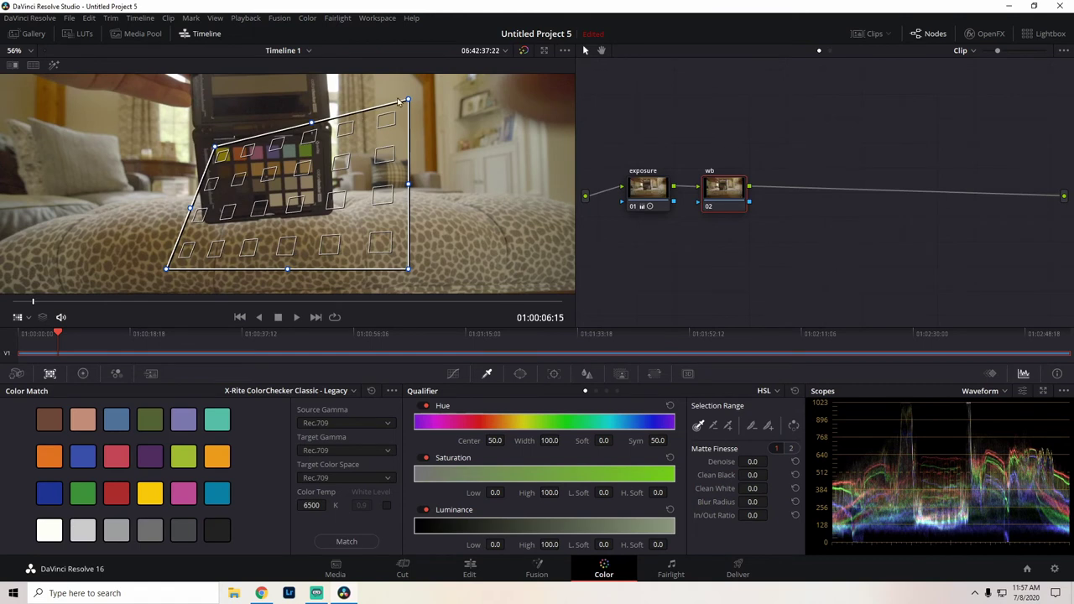
left_click_drag(407, 100, 308, 141)
left_click_drag(408, 269, 315, 206)
left_click_drag(167, 268, 220, 209)
left_click_drag(309, 141, 312, 141)
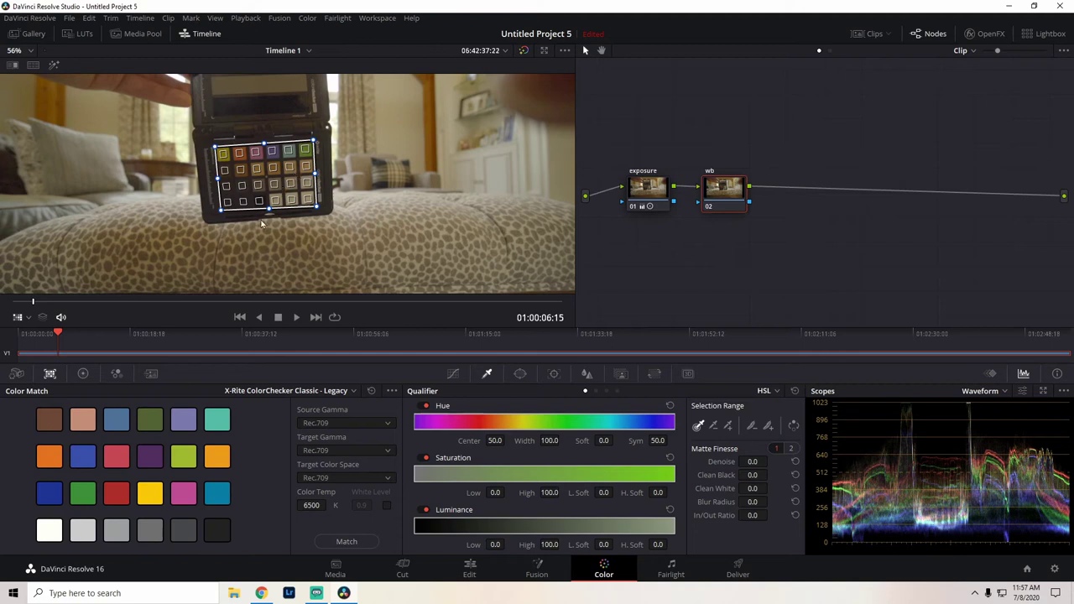
Step: Match against the X-Rite ColorChecker Passport Video chart, then return to the living-room shot
left_click(316, 392)
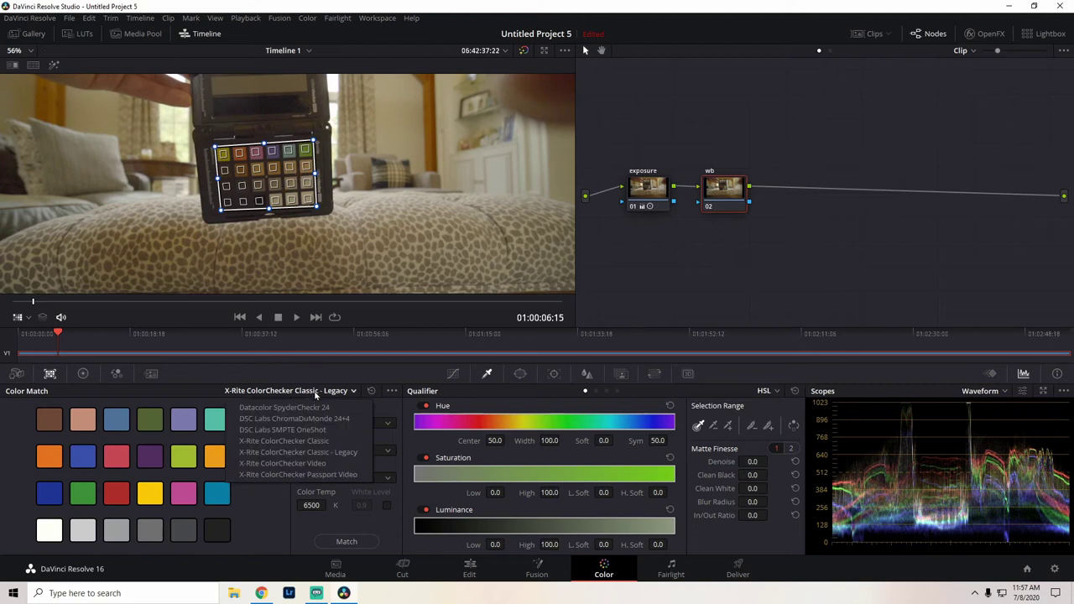
left_click(279, 475)
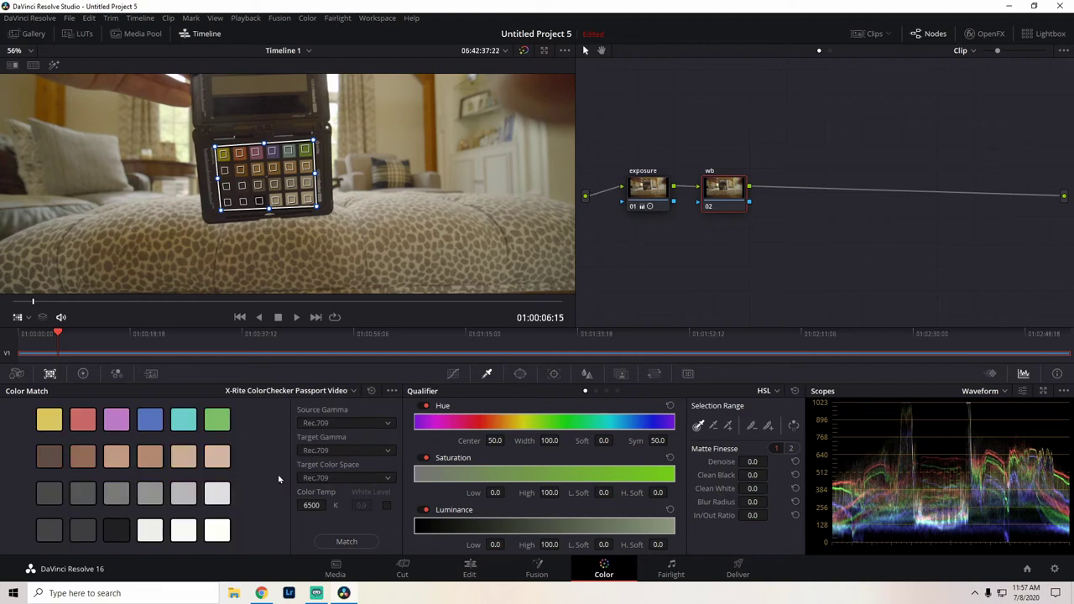
left_click(349, 547)
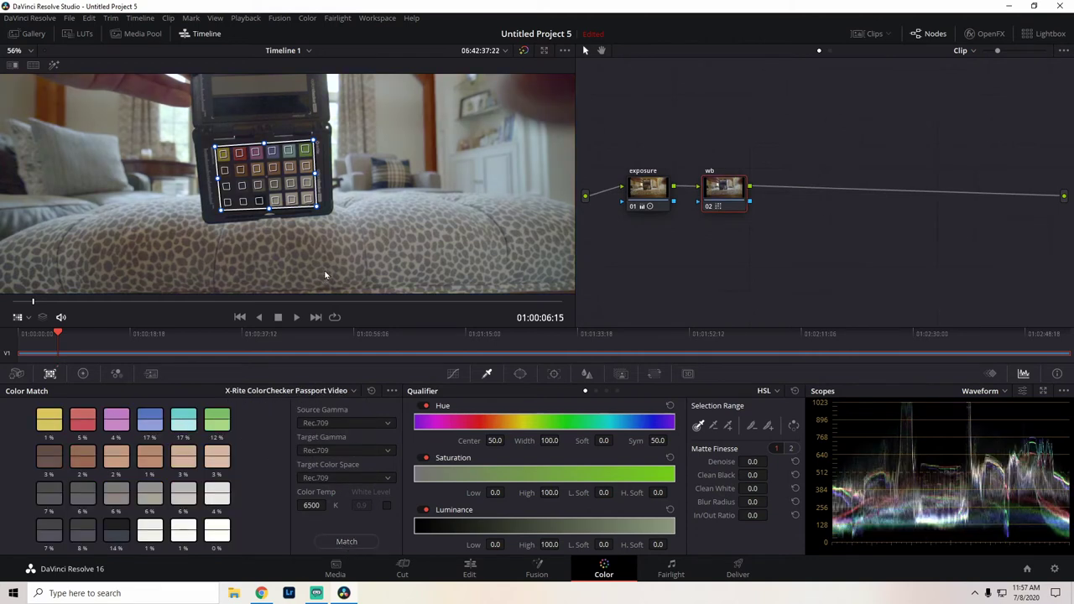
scroll(350, 220, "down", 2)
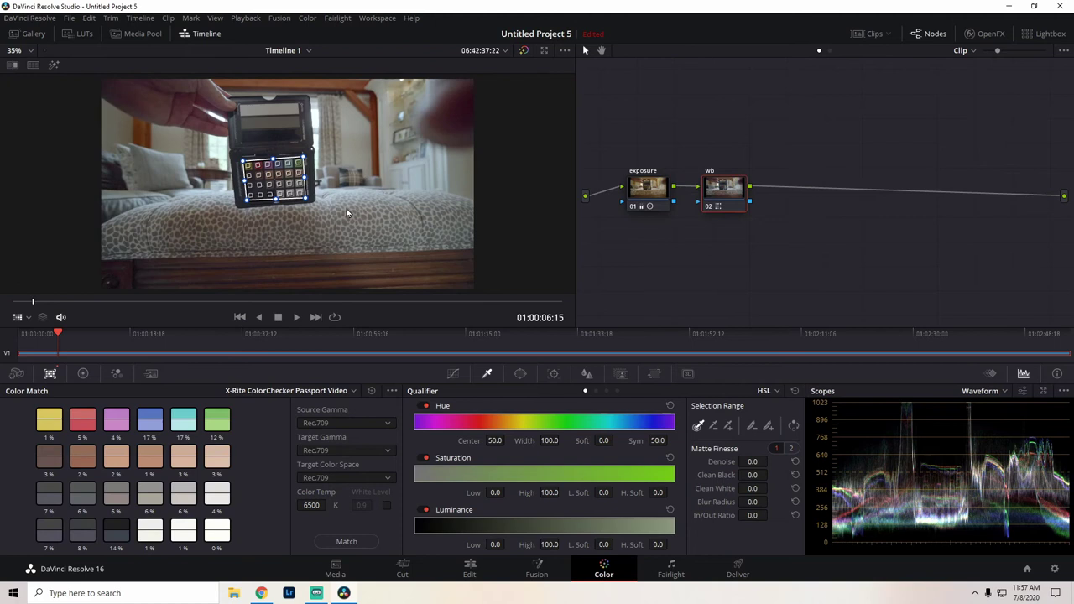
left_click_drag(64, 353, 551, 374)
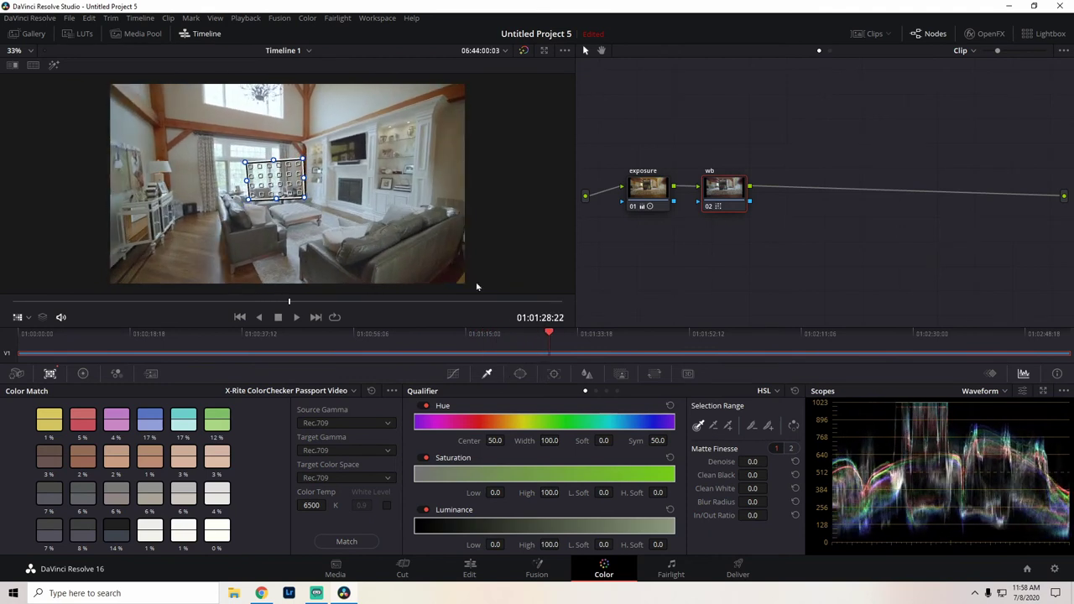
Step: Hide the chart overlay, then raise Midtone and Gamma on the exposure node
left_click(28, 318)
left_click(35, 336)
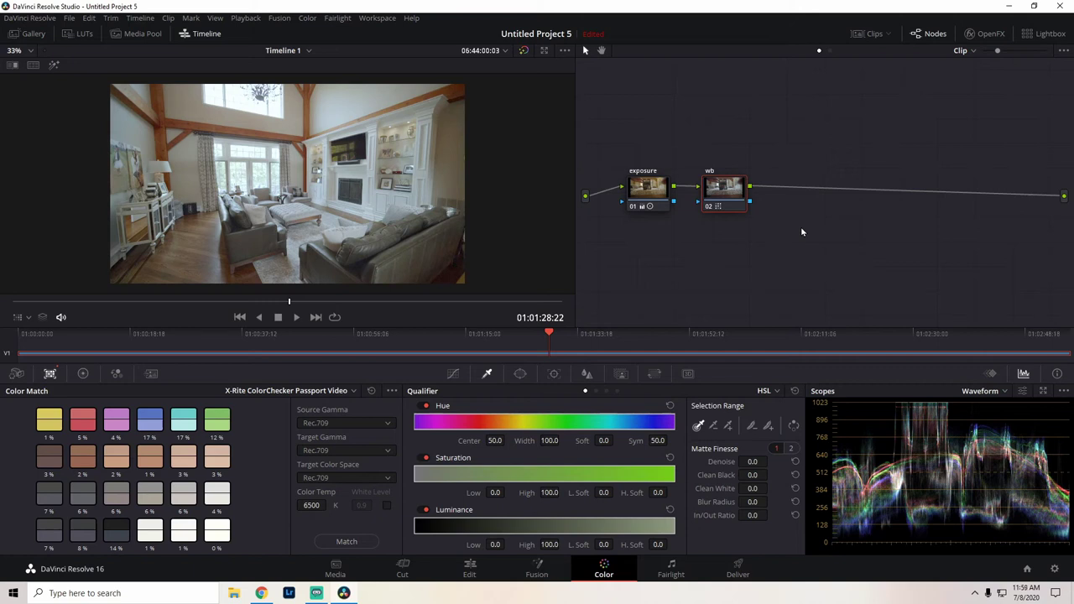
left_click(657, 192)
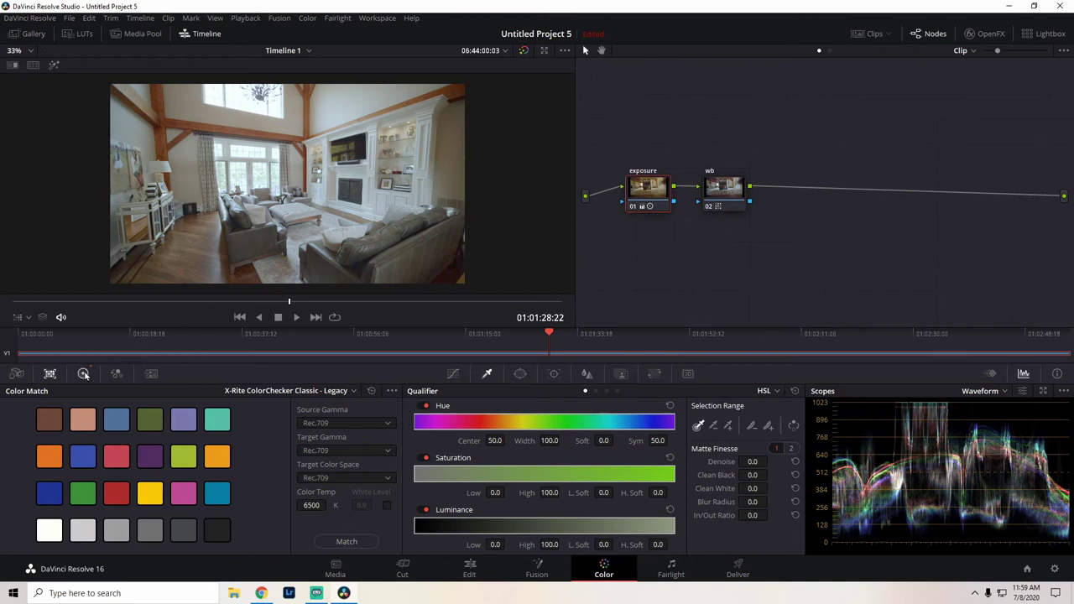
left_click(83, 373)
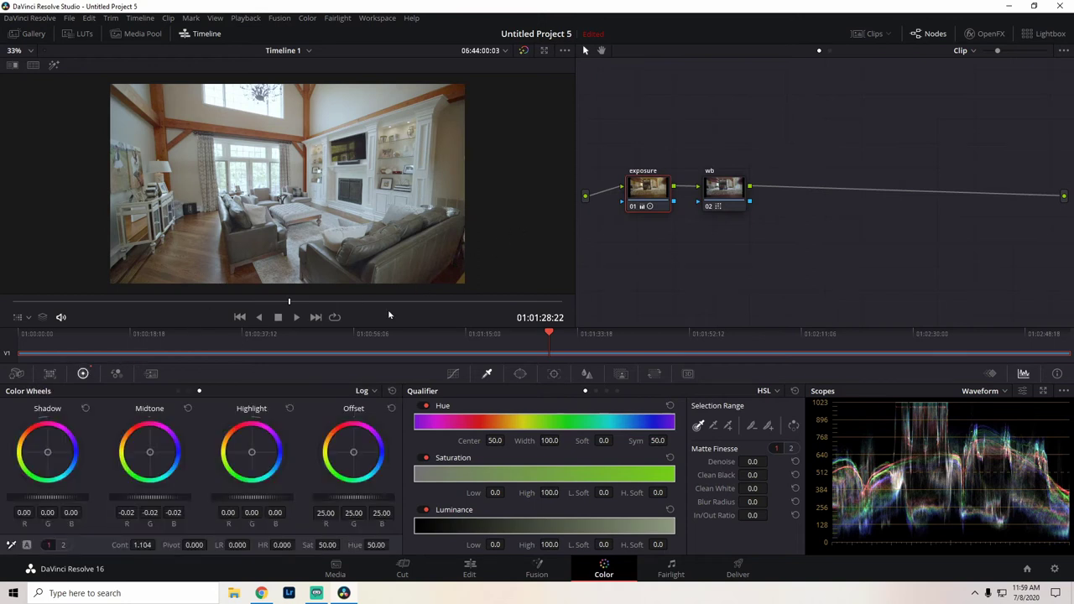
left_click_drag(150, 497, 183, 503)
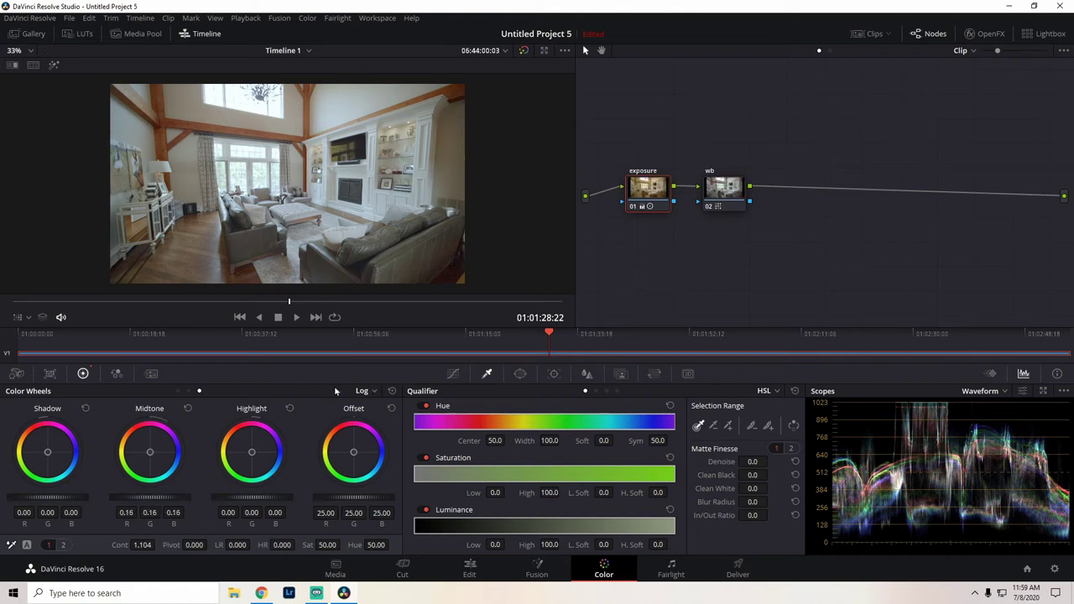
left_click(179, 391)
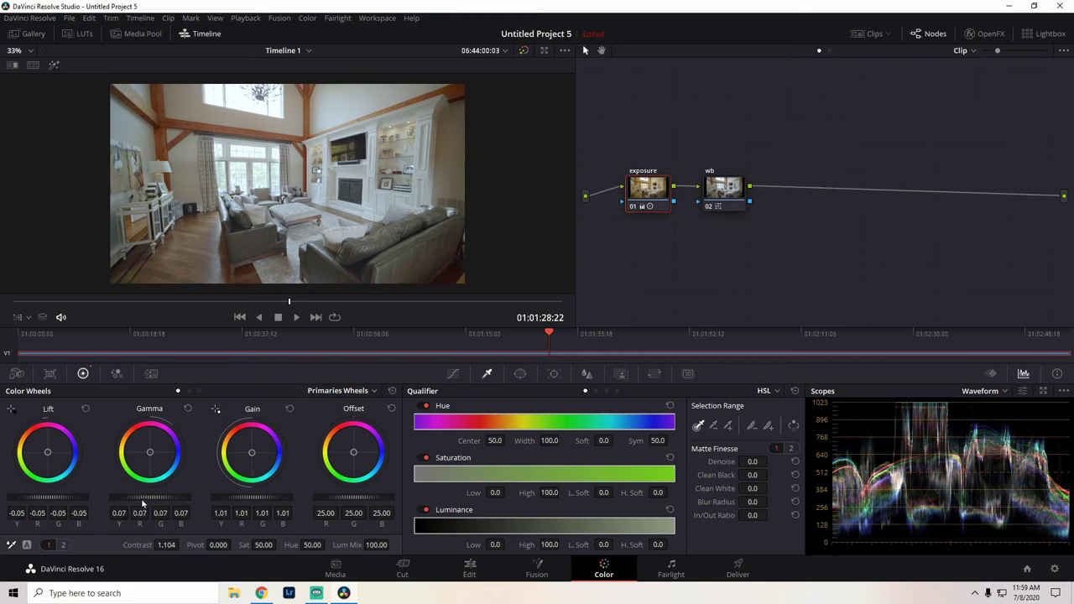
left_click_drag(114, 496, 141, 496)
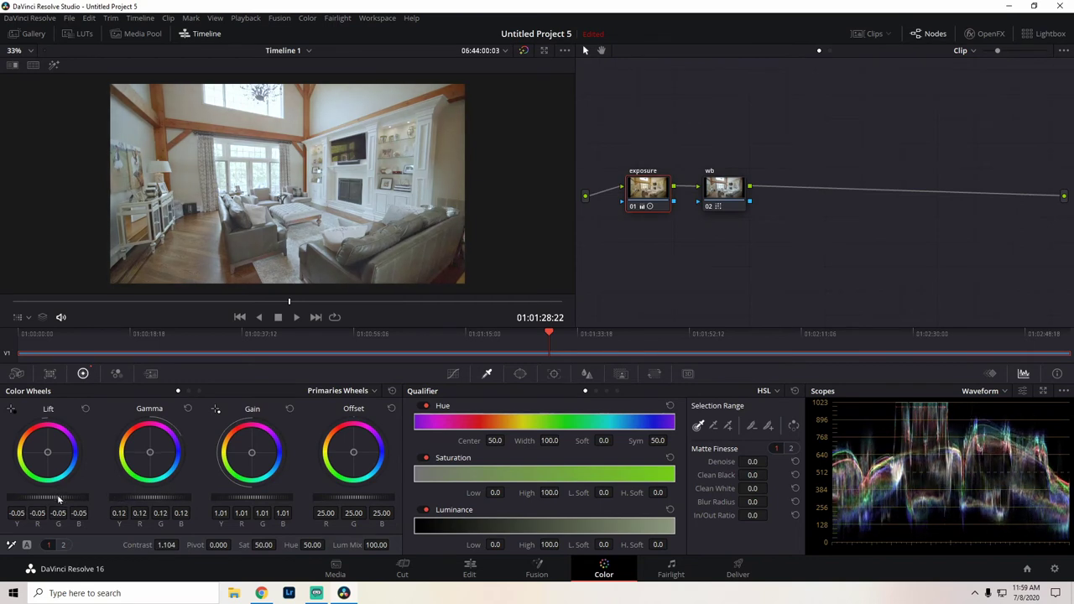
Step: Lower Lift and Highlight slightly, nudge Gain up and raise Contrast to 1.296
left_click_drag(59, 500, 50, 500)
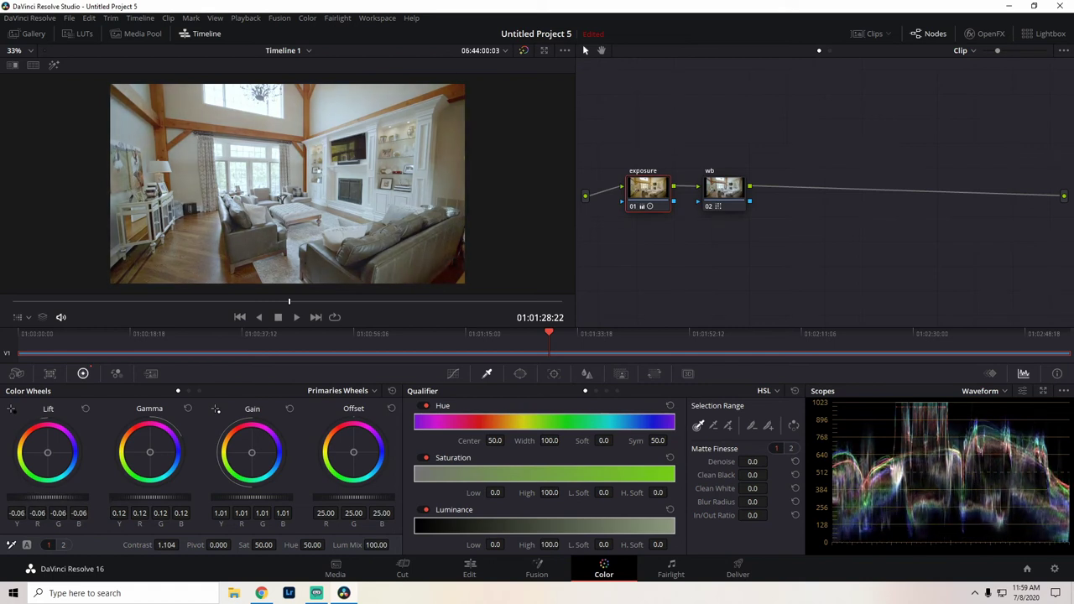
left_click_drag(167, 544, 178, 544)
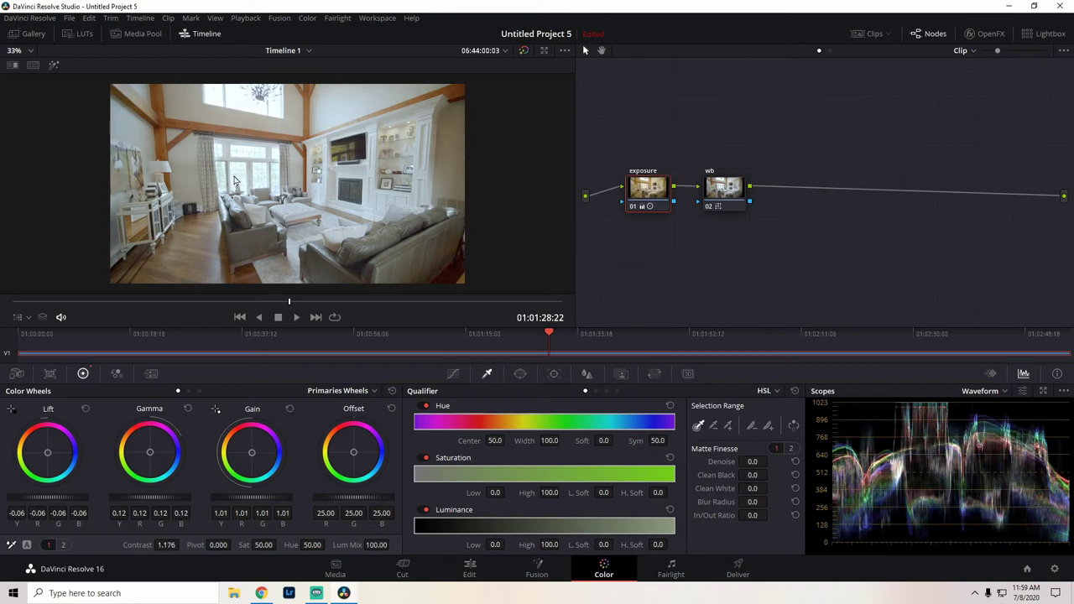
left_click(199, 392)
left_click_drag(251, 497, 245, 497)
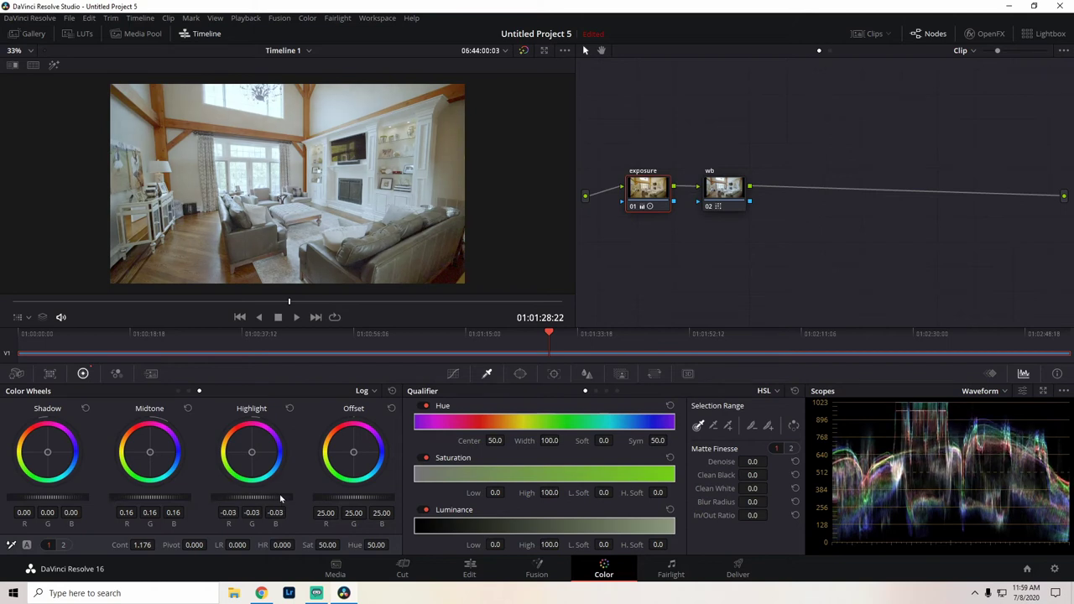
left_click(180, 391)
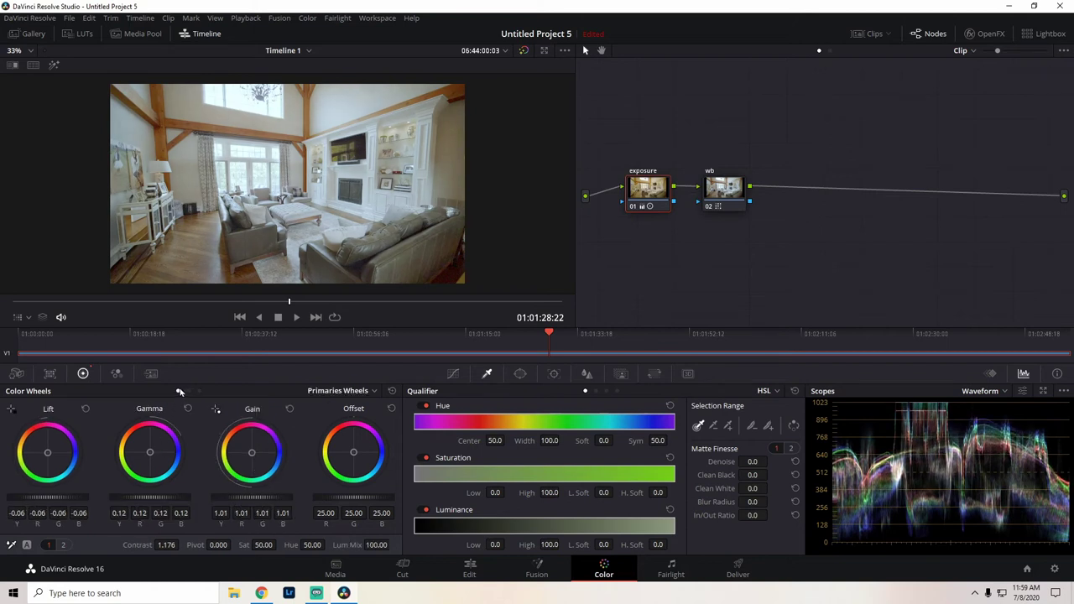
left_click_drag(256, 502, 216, 504)
left_click_drag(166, 545, 180, 544)
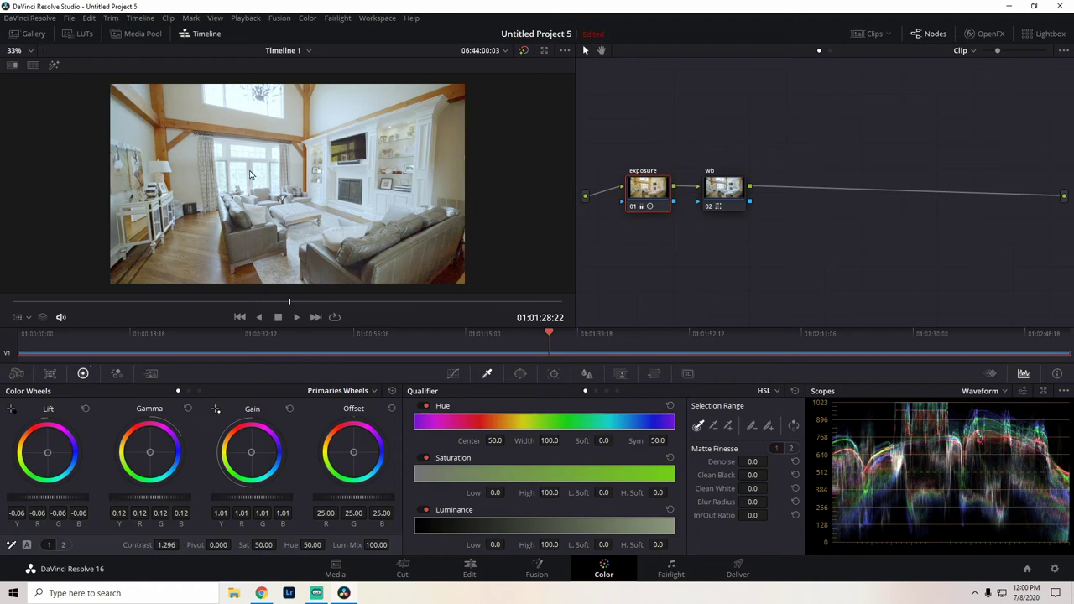
Step: Pull the Highlight master down, set HL to about -33.5, lower Shadow, then add a serial node
left_click(200, 391)
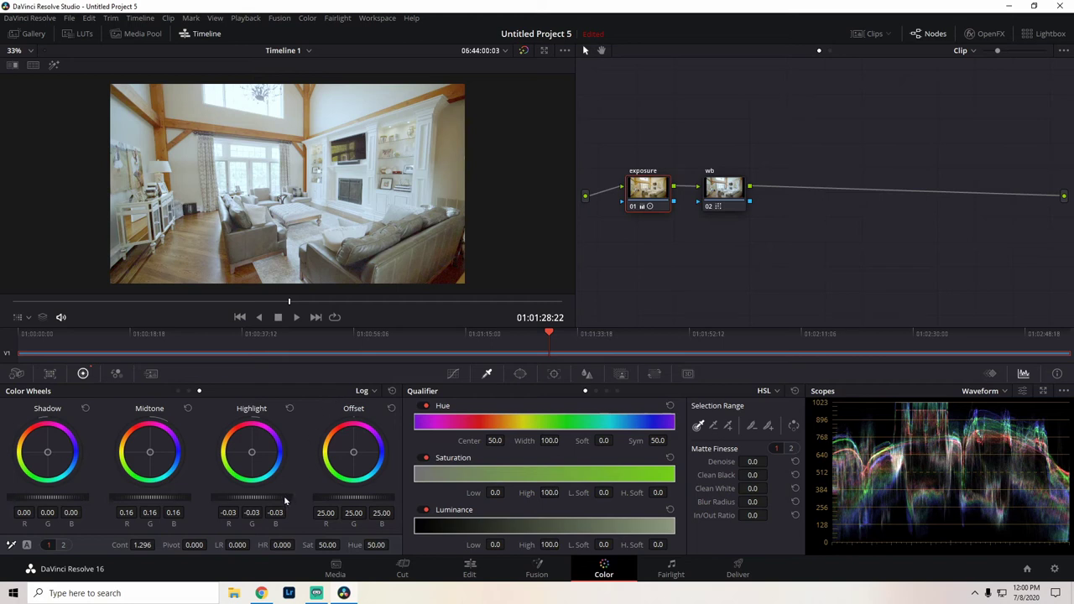
mouse_move(252, 497)
left_mouse_down()
mouse_move(215, 497)
mouse_move(235, 496)
left_mouse_up()
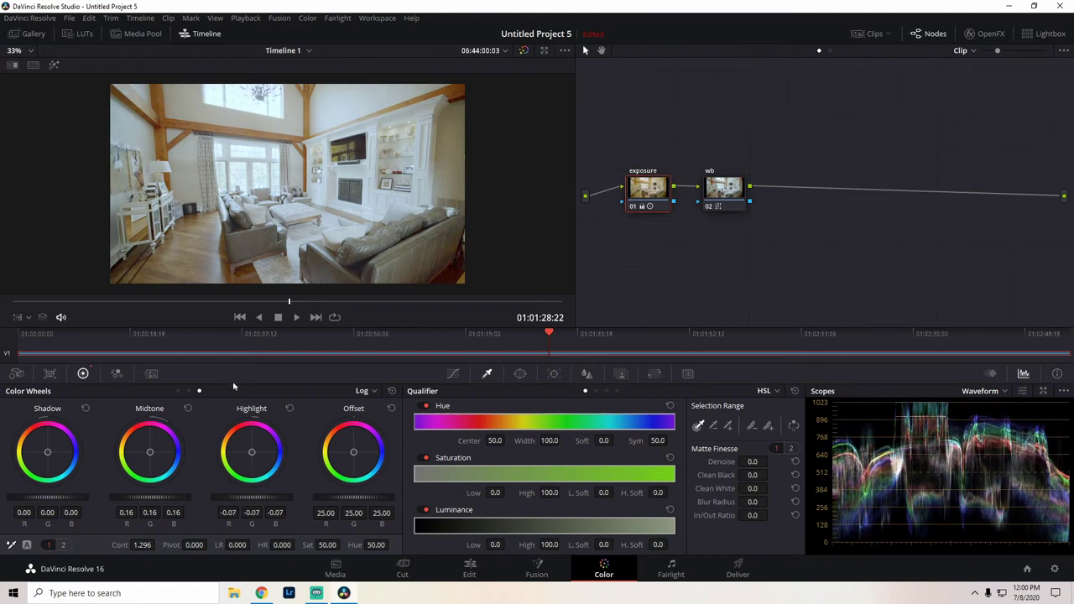
left_click(63, 544)
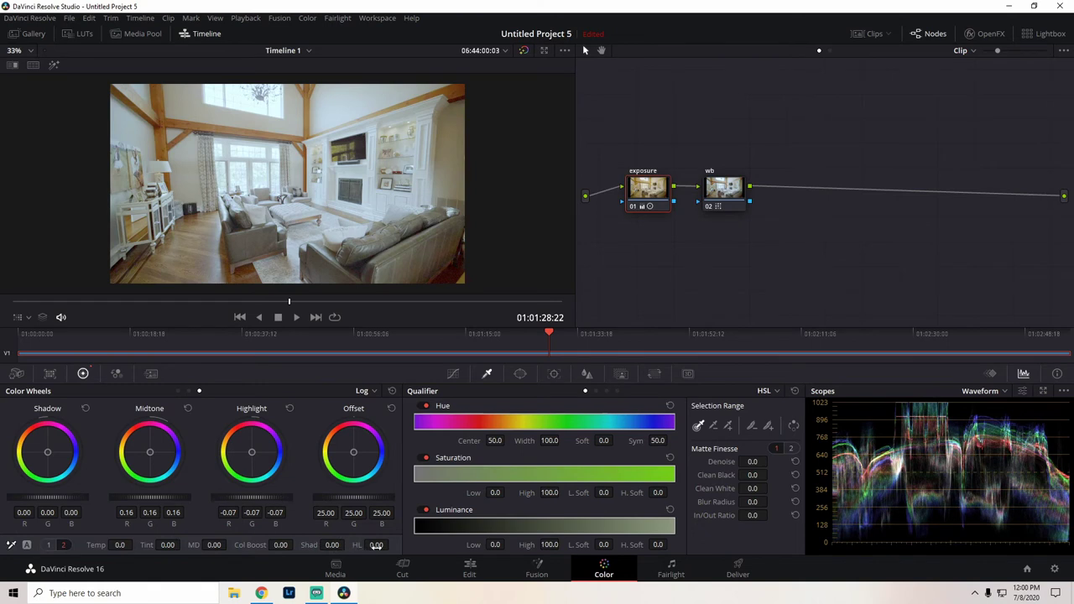
mouse_move(376, 545)
left_mouse_down()
mouse_move(340, 544)
mouse_move(356, 545)
left_mouse_up()
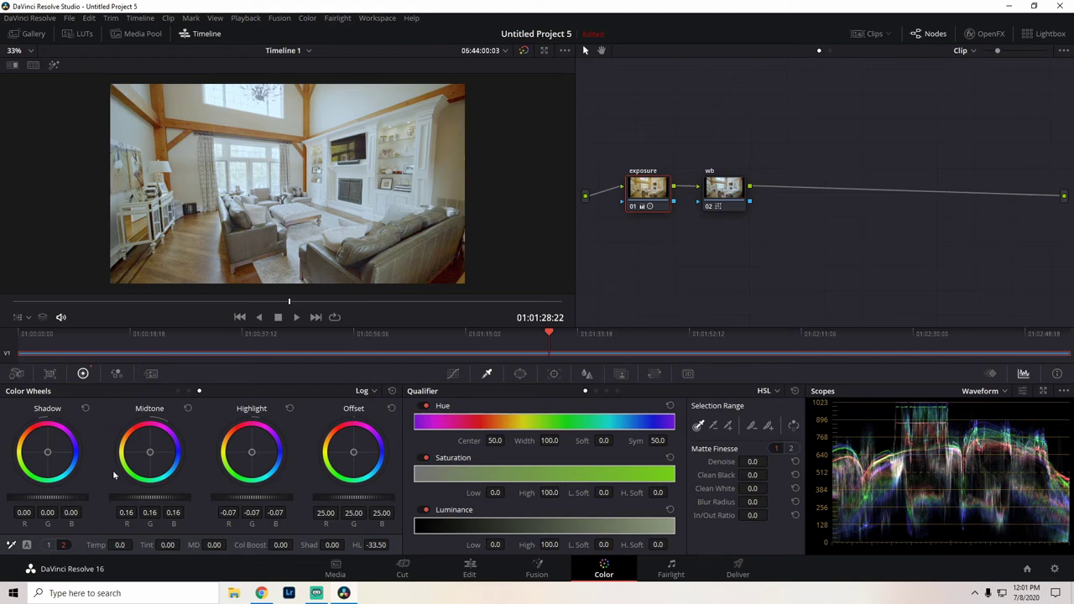
left_click_drag(47, 498, 33, 498)
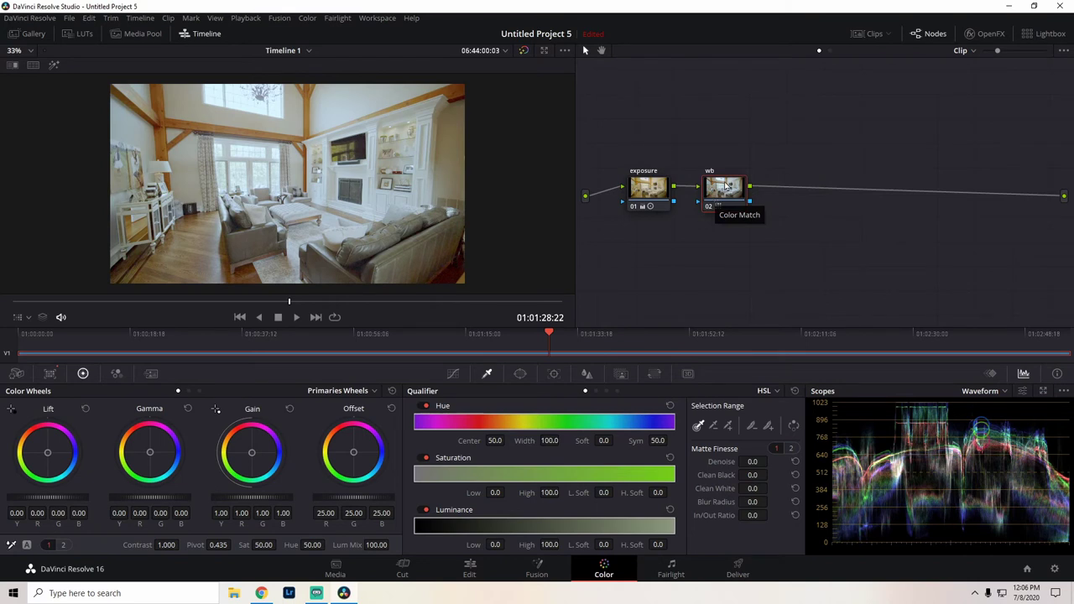
key("alt+s")
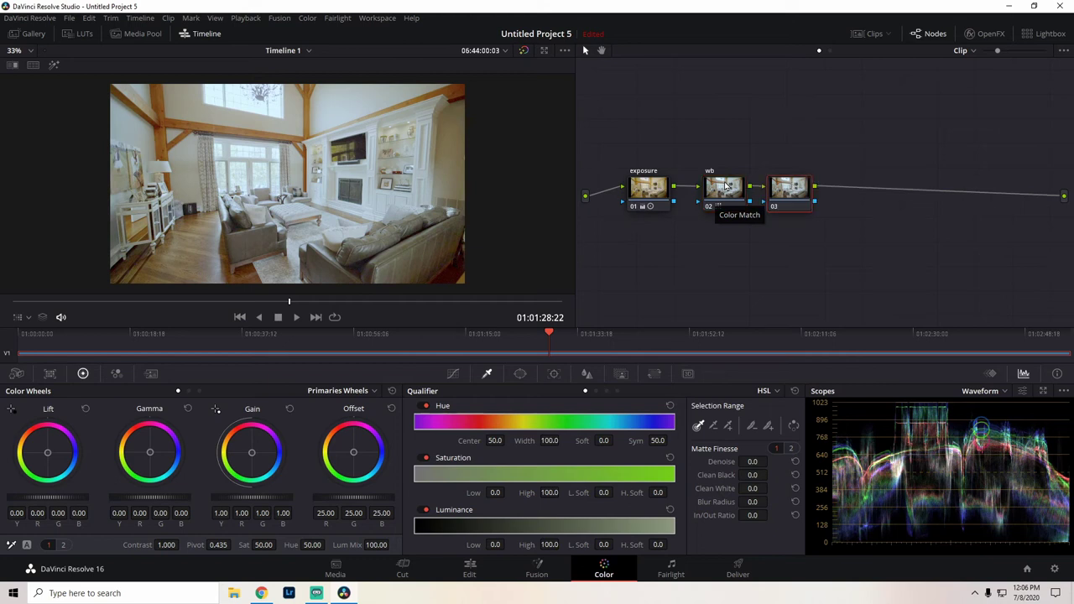
Step: Label node 03 'walls' and bring up its Qualifier controls
right_click(783, 192)
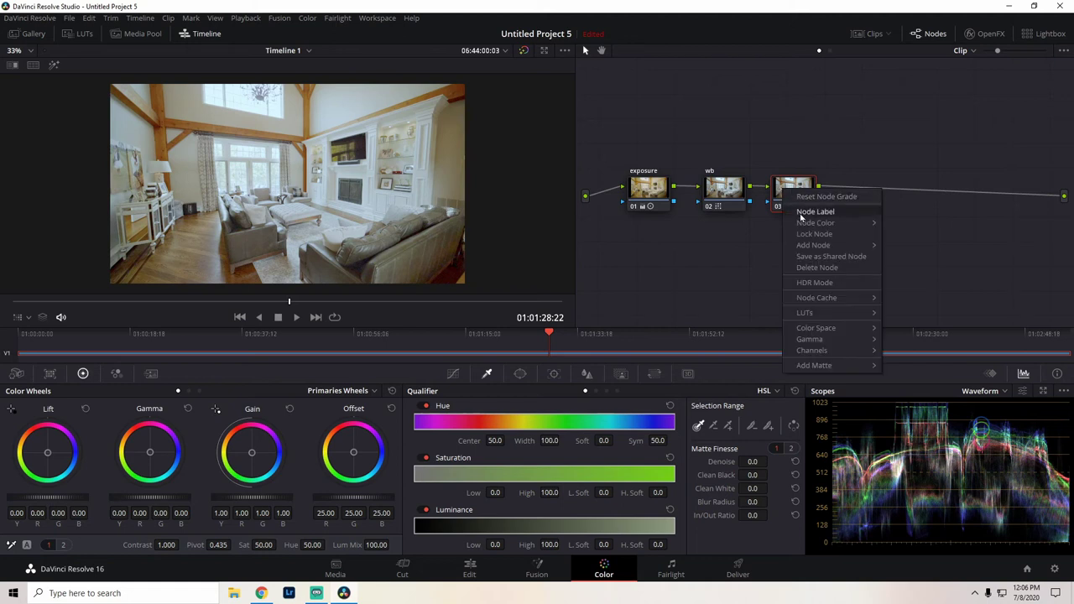
left_click(800, 213)
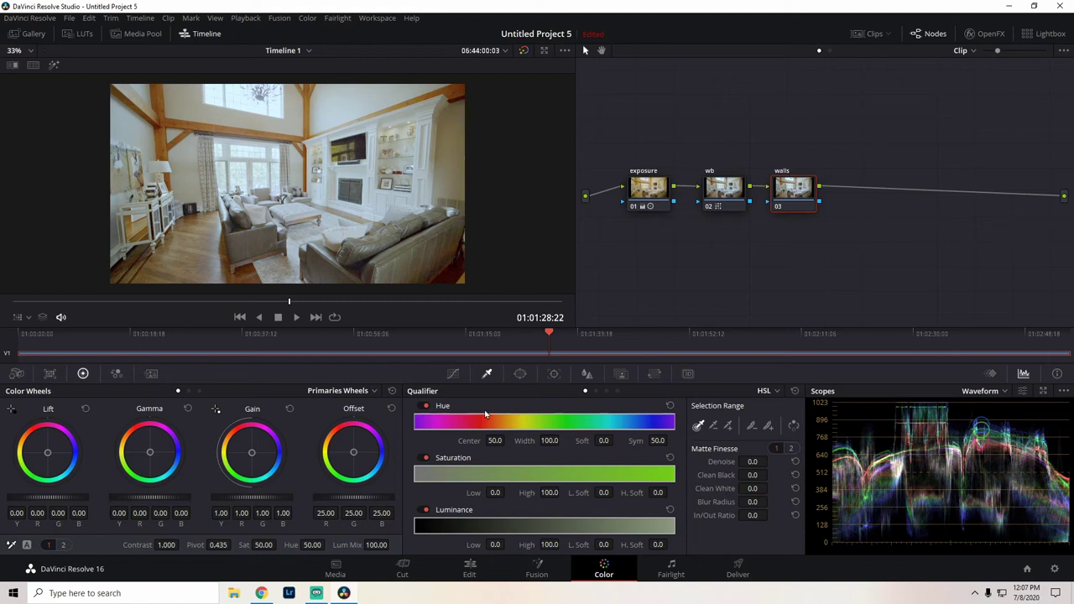
left_click(454, 375)
left_click(520, 375)
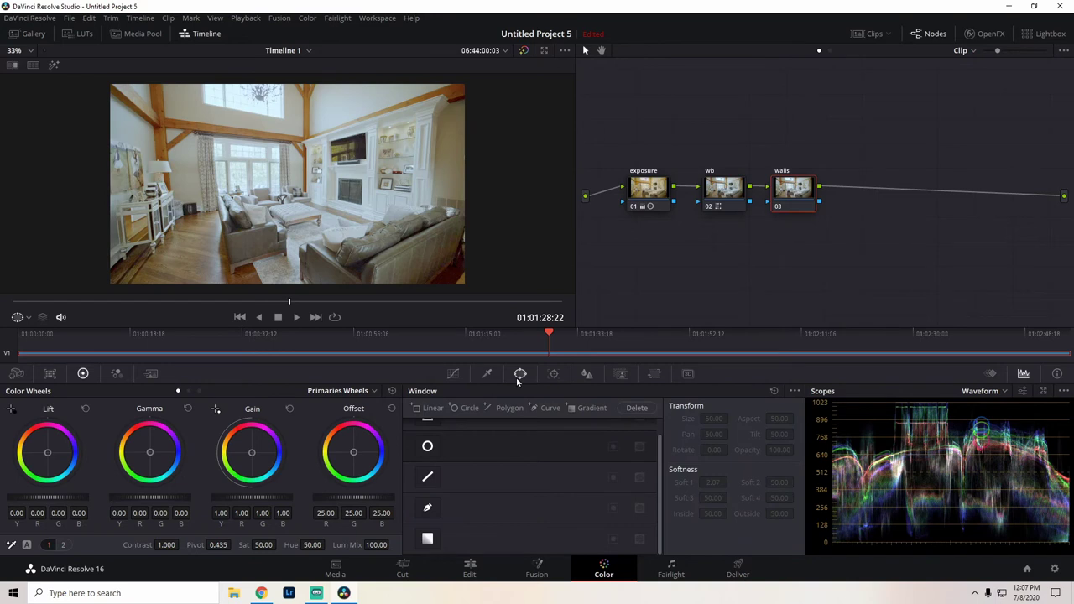
left_click(486, 374)
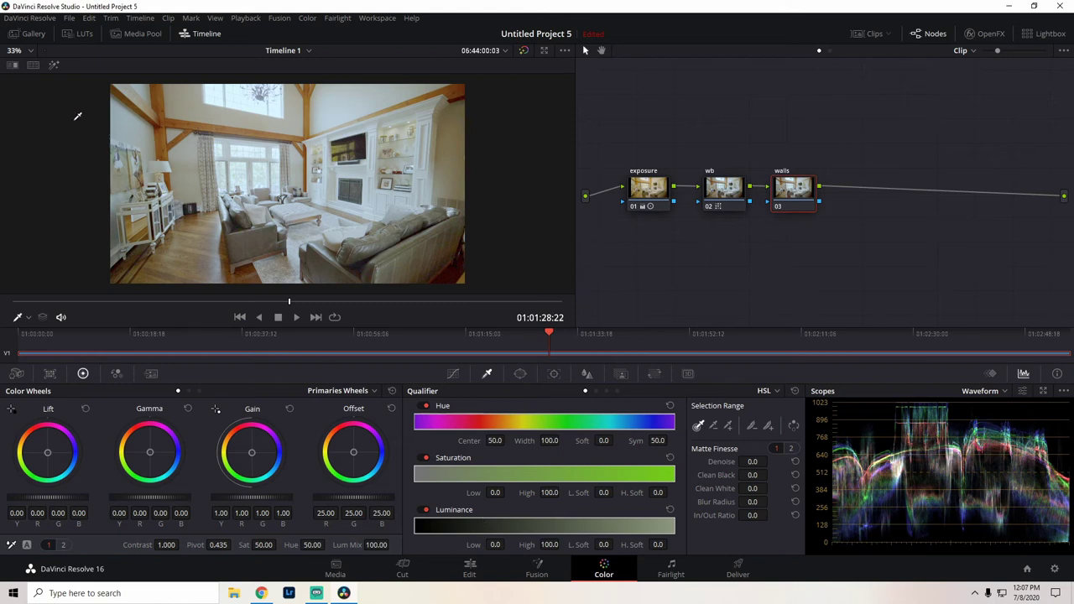
Step: Turn on Highlight and set the luminance qualifier range to 61.3–70.3
left_click(54, 71)
left_click_drag(416, 526, 575, 523)
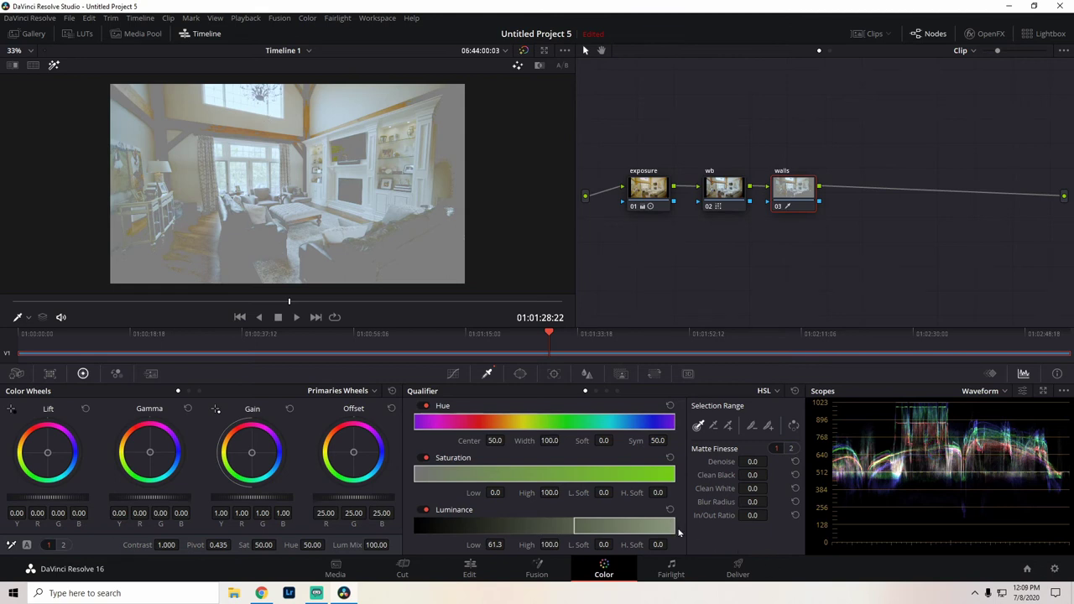
left_click_drag(673, 526, 596, 535)
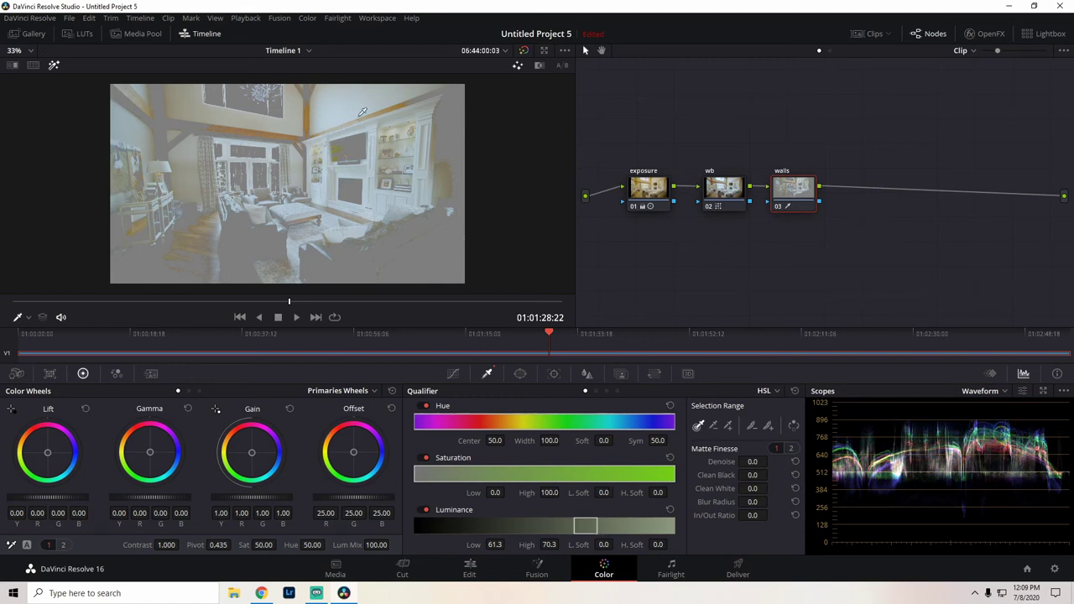
Step: Fit the viewer and set the walls matte's Denoise to 22.7 and Clean Black to 0.9
scroll(375, 256, "up", 1)
scroll(375, 256, "up", 6)
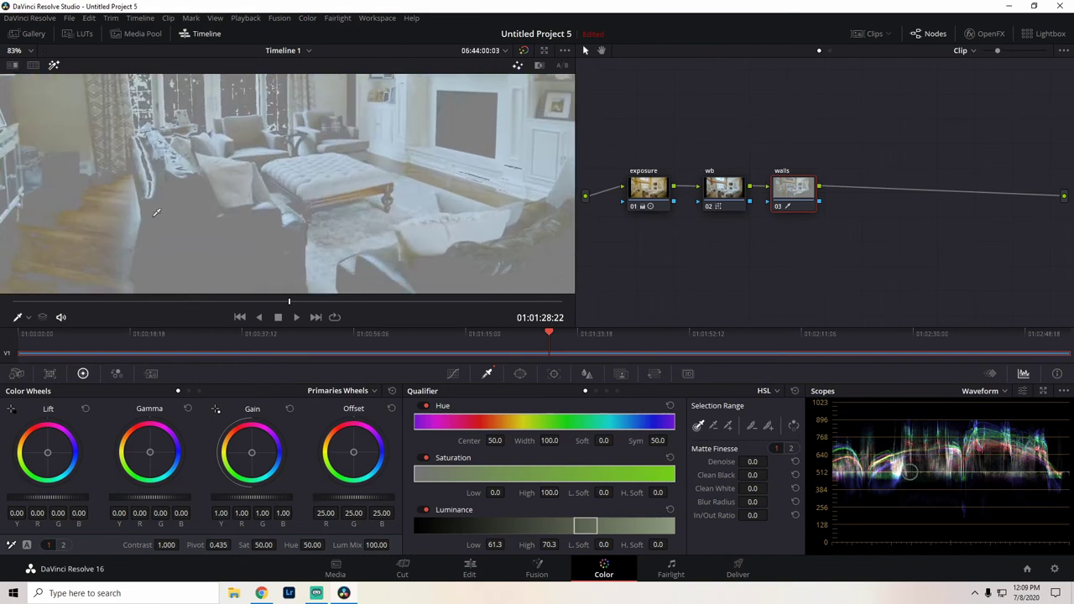
scroll(306, 222, "up", 3)
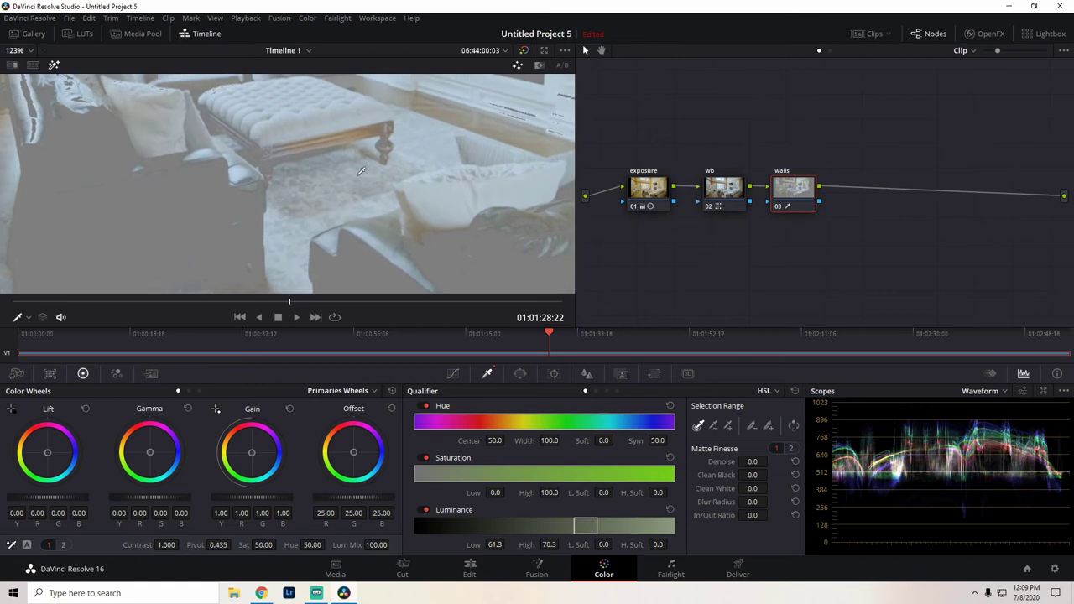
scroll(320, 180, "down", 3)
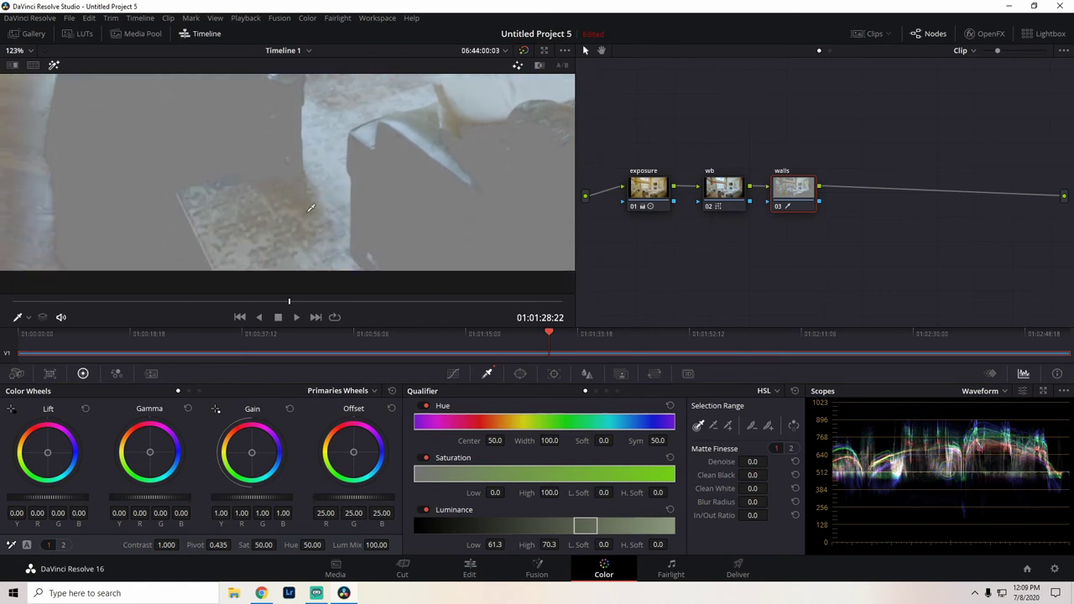
key("shift+z")
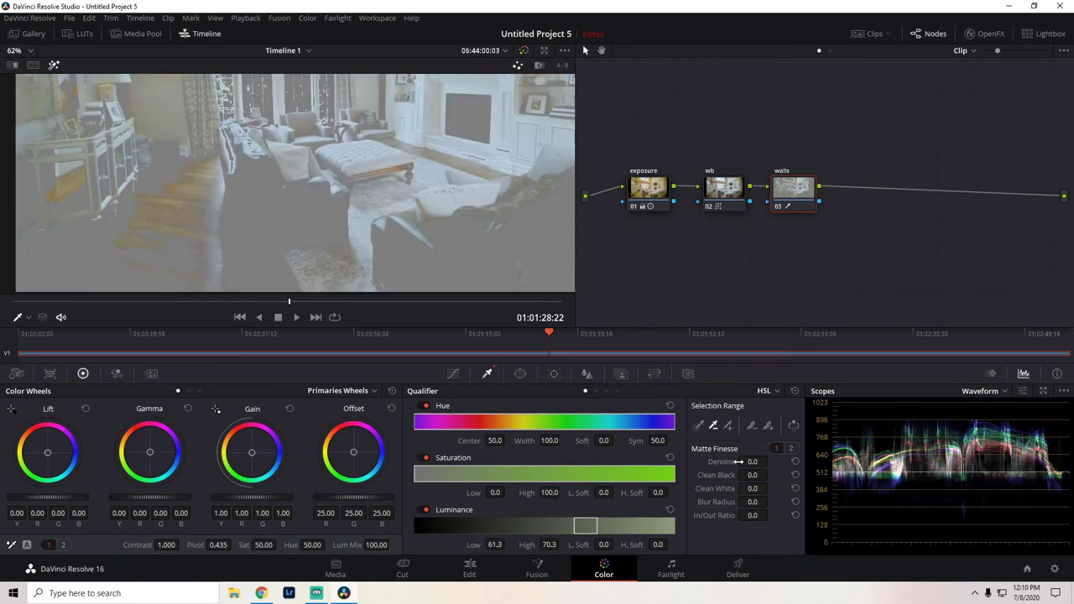
scroll(250, 232, "up", 3)
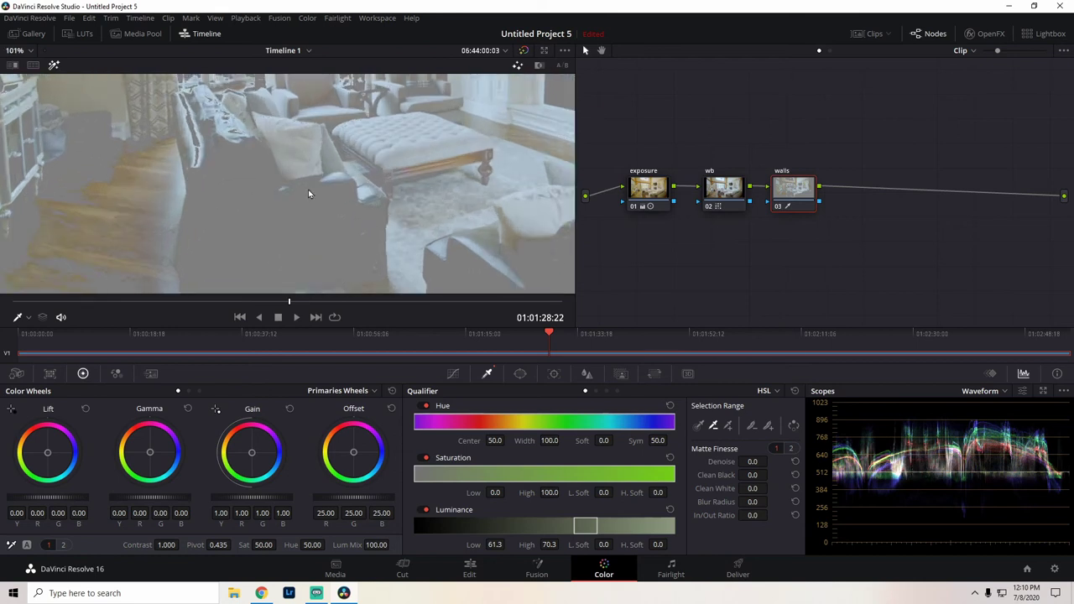
scroll(308, 189, "down", 2)
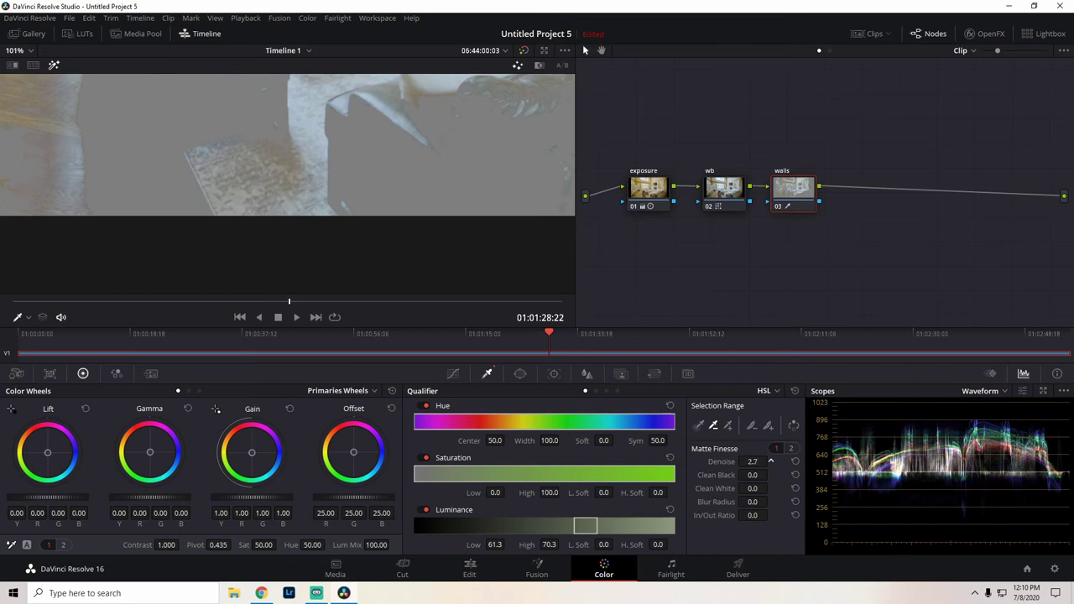
mouse_move(752, 462)
left_mouse_down()
mouse_move(770, 461)
mouse_move(755, 462)
mouse_move(770, 475)
mouse_move(766, 502)
mouse_move(751, 475)
mouse_move(762, 462)
left_mouse_up()
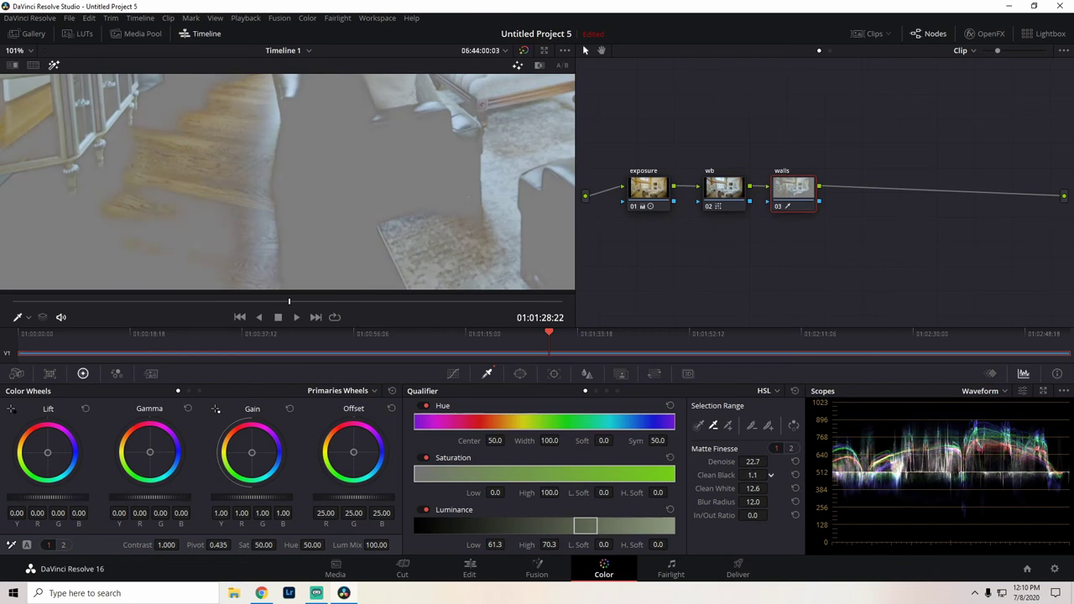
scroll(309, 165, "down", 5)
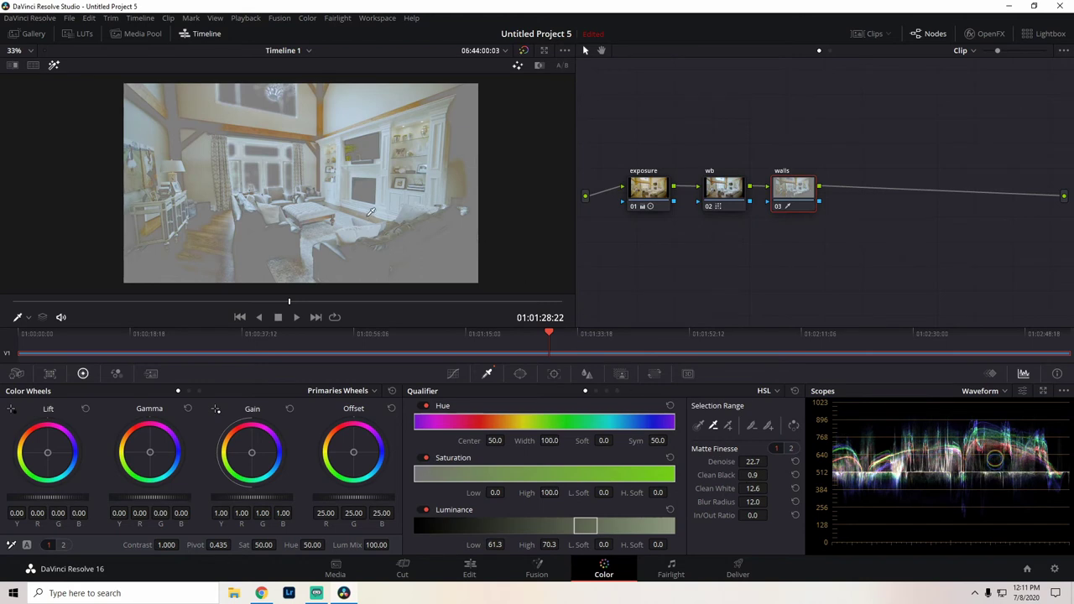
Step: Set the matte's Clean White to 7.8 and raise the walls' Lift to 0.06
key("ctrl+z")
left_click_drag(791, 199, 797, 197)
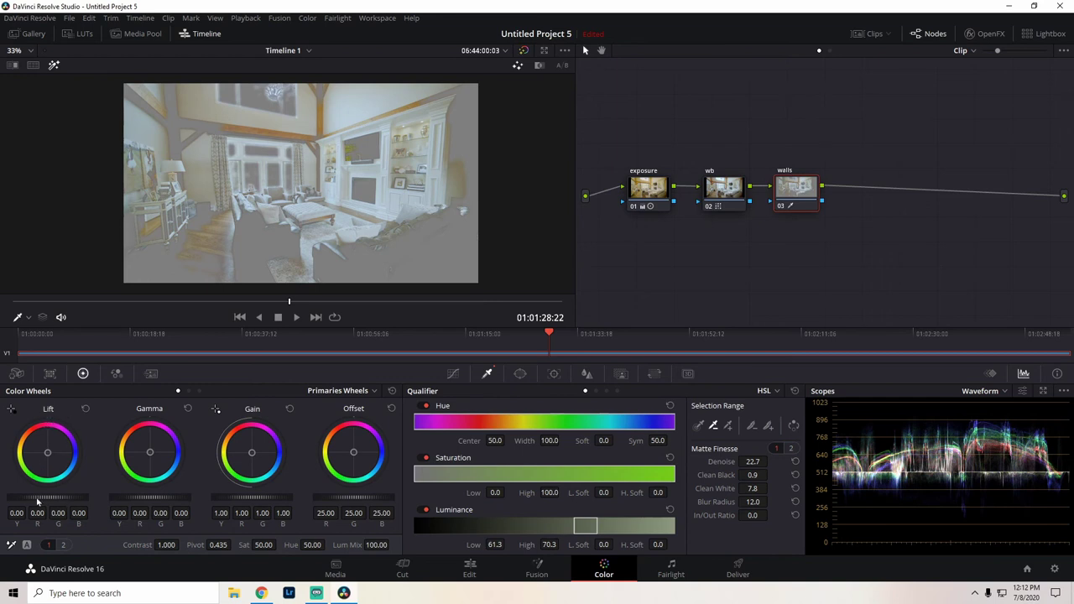
left_click_drag(48, 497, 59, 497)
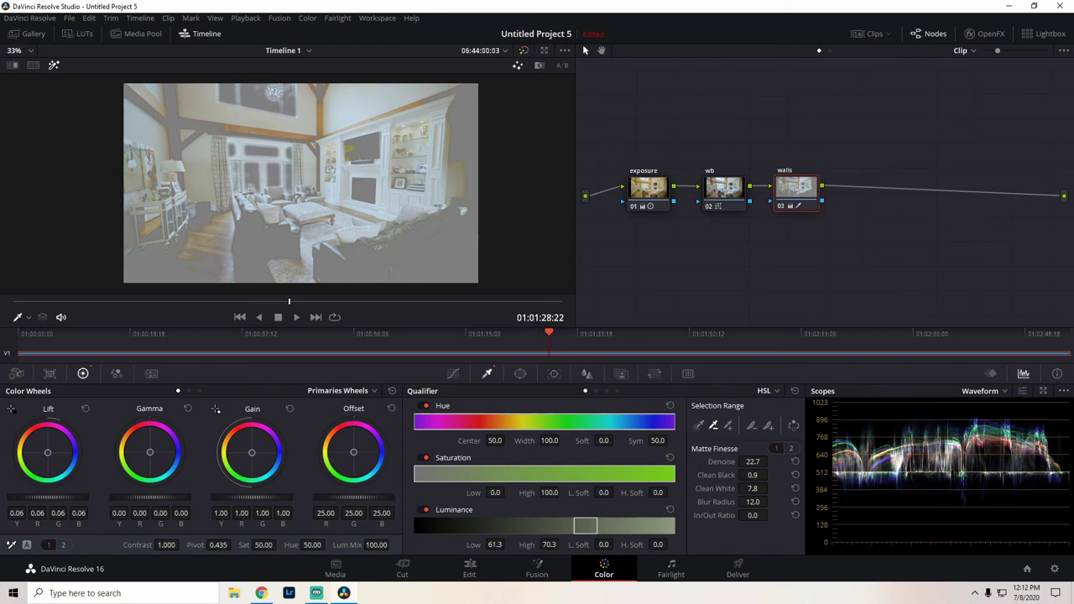
Step: Toggle the walls node off and on to compare, then show the qualifier matte with Highlight
left_click(780, 206)
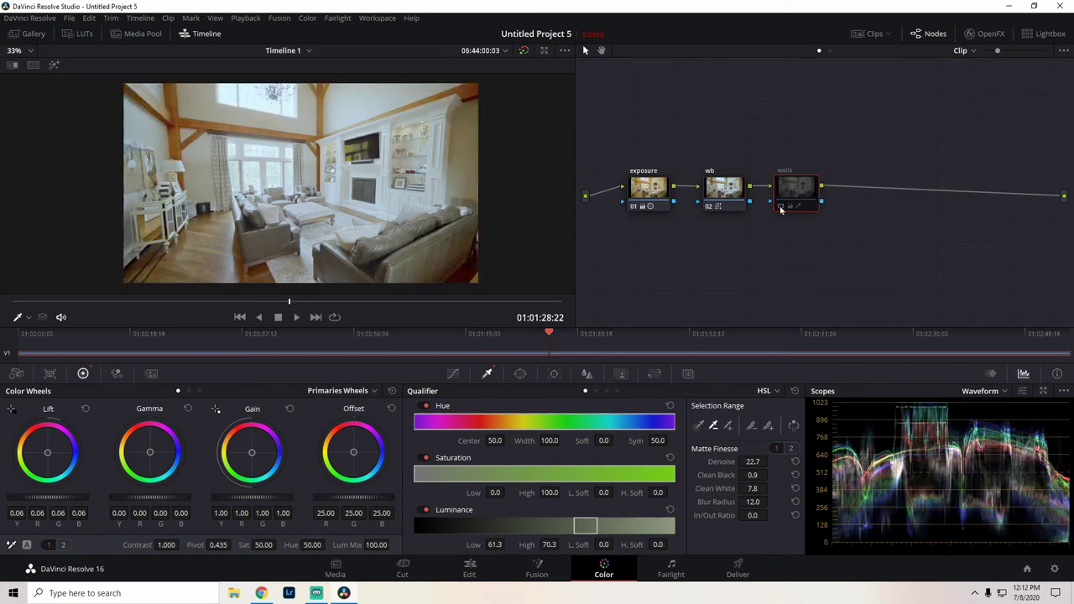
left_click(781, 206)
left_click(780, 208)
left_click(781, 208)
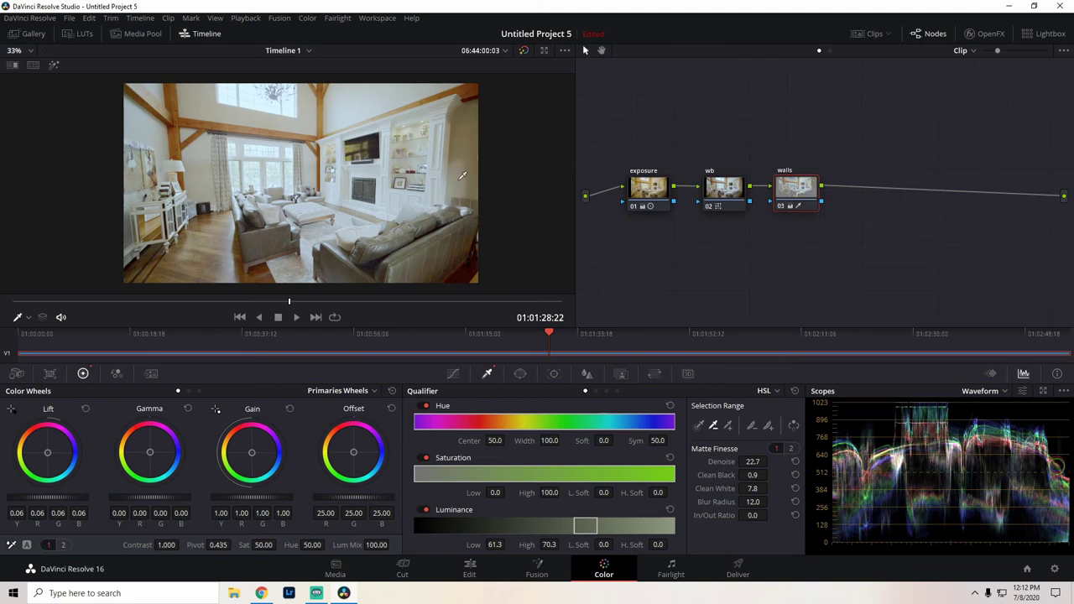
left_click(782, 208)
left_click(782, 207)
left_click(782, 207)
left_click(782, 208)
left_click(782, 207)
left_click(783, 207)
left_click(784, 209)
left_click(784, 208)
left_click(784, 208)
left_click(784, 208)
left_click(784, 208)
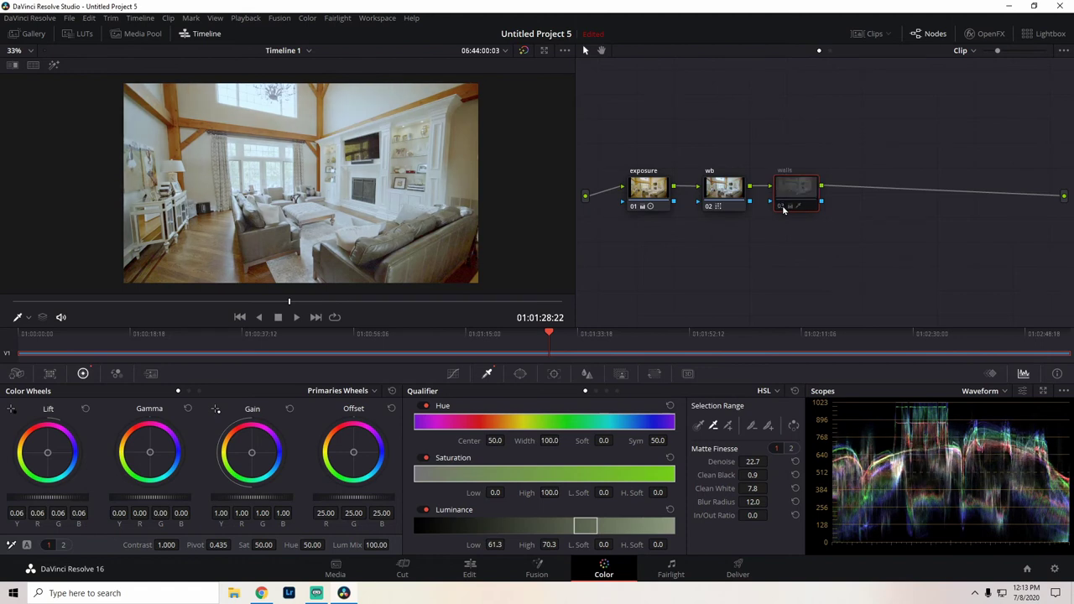
left_click(784, 209)
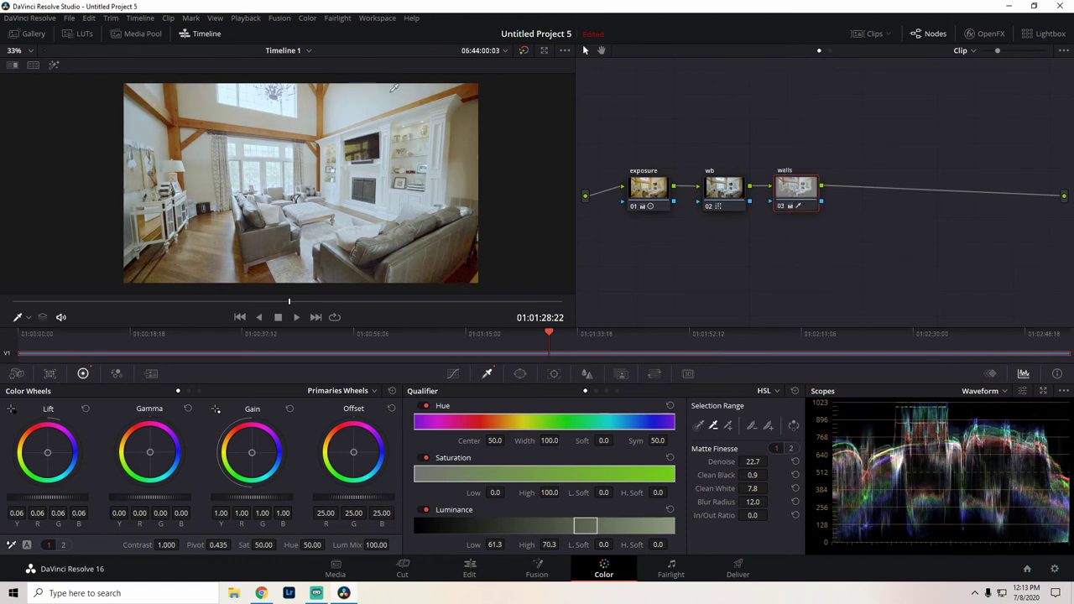
left_click(781, 209)
left_click(781, 209)
left_click(55, 66)
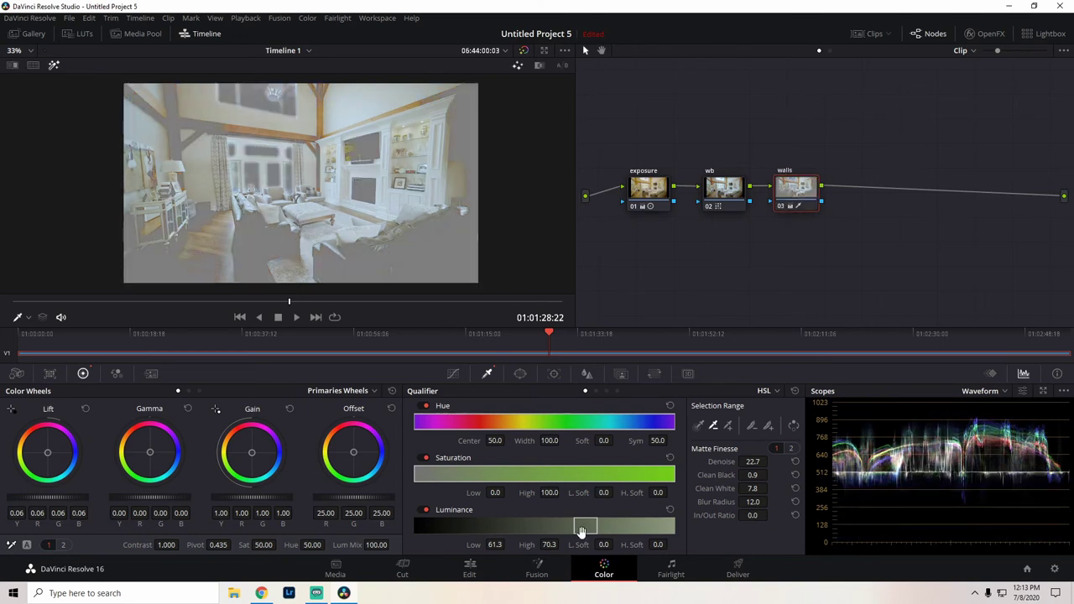
Step: Set luminance low to 63.4, Denoise 32.5, Clean Black/White 0 and Blur Radius 43.2
left_click_drag(574, 530, 576, 533)
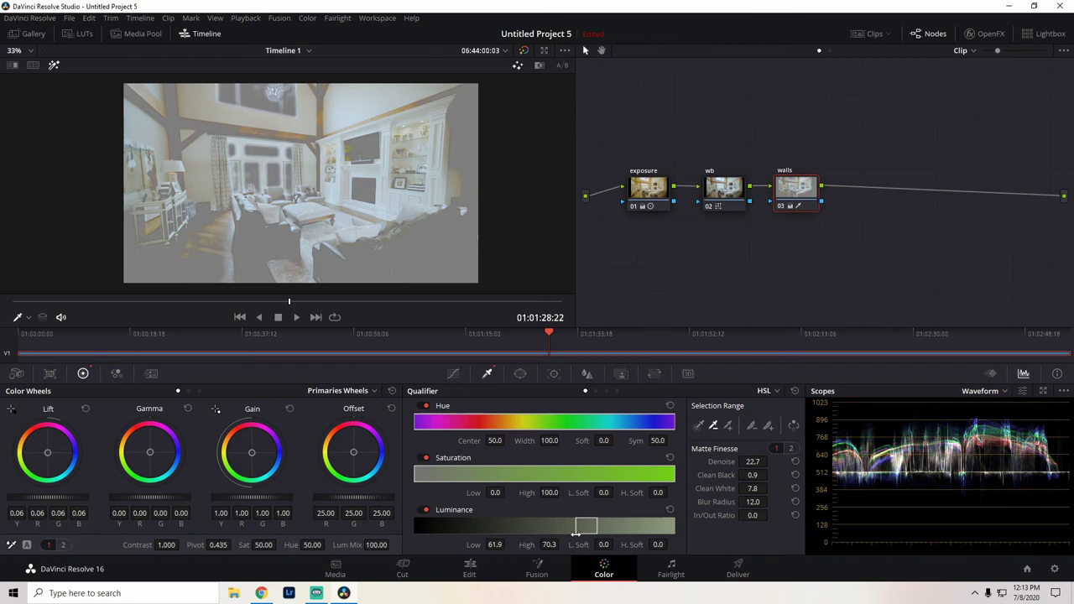
left_click_drag(576, 534, 579, 539)
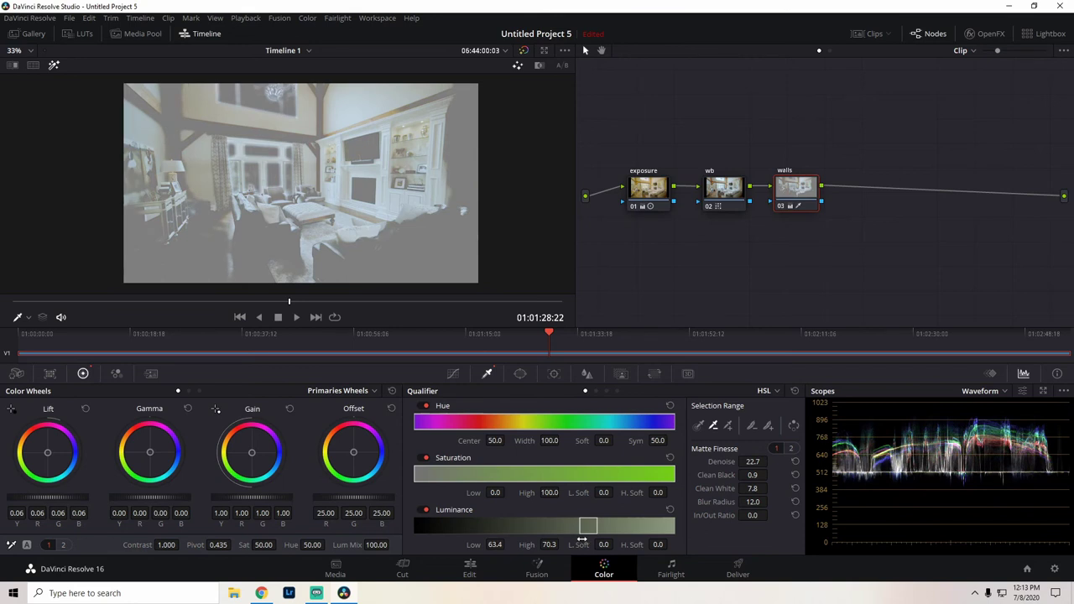
left_click_drag(749, 464, 771, 488)
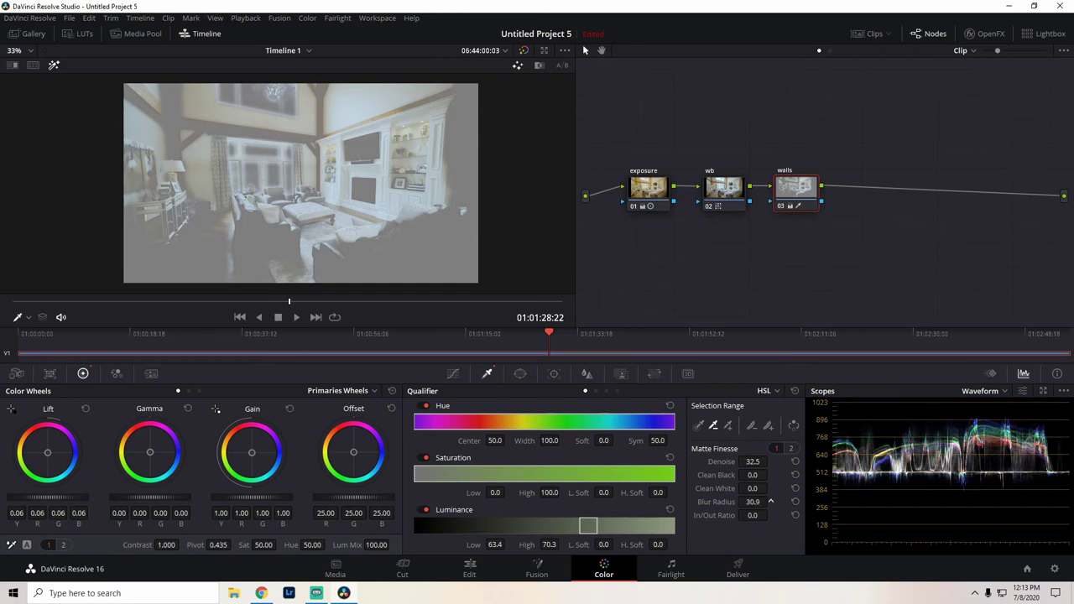
left_click_drag(770, 501, 770, 501)
Step: Compare the matte and the walls node on/off, then add a serial node after walls
left_click(55, 65)
left_click(56, 65)
left_click(55, 65)
left_click(56, 66)
left_click(55, 66)
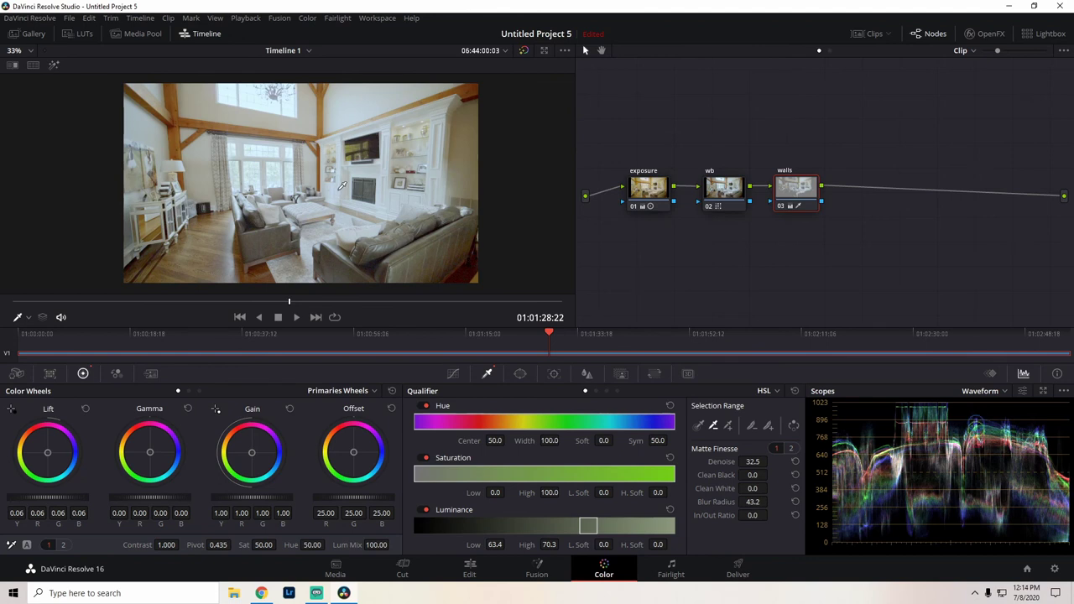
left_click(781, 209)
left_click(781, 209)
left_click(781, 209)
left_click(781, 209)
left_click(781, 208)
left_click(781, 209)
left_click(782, 209)
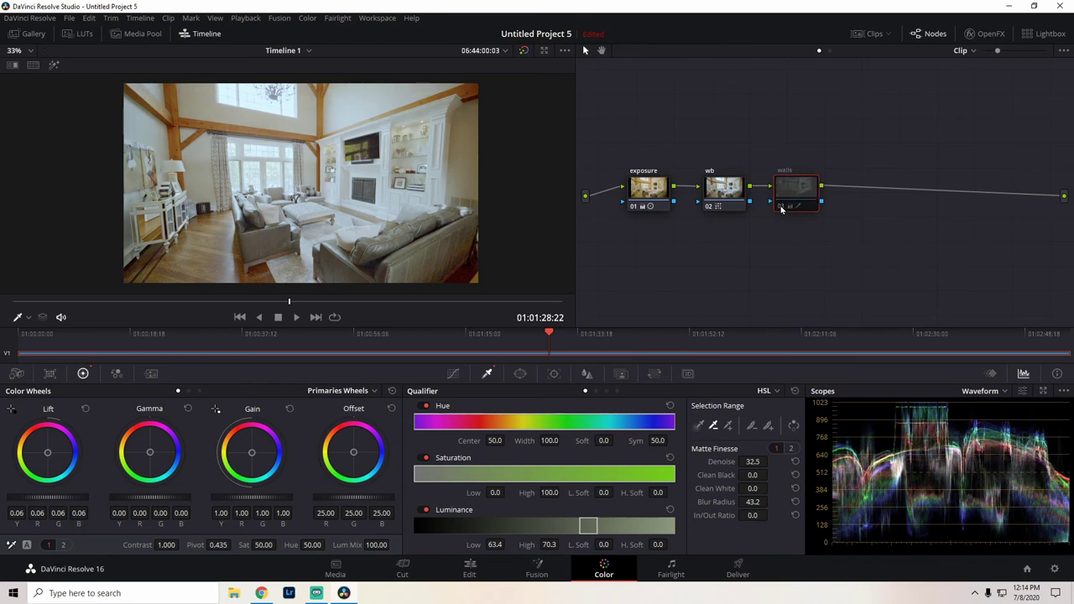
left_click(781, 209)
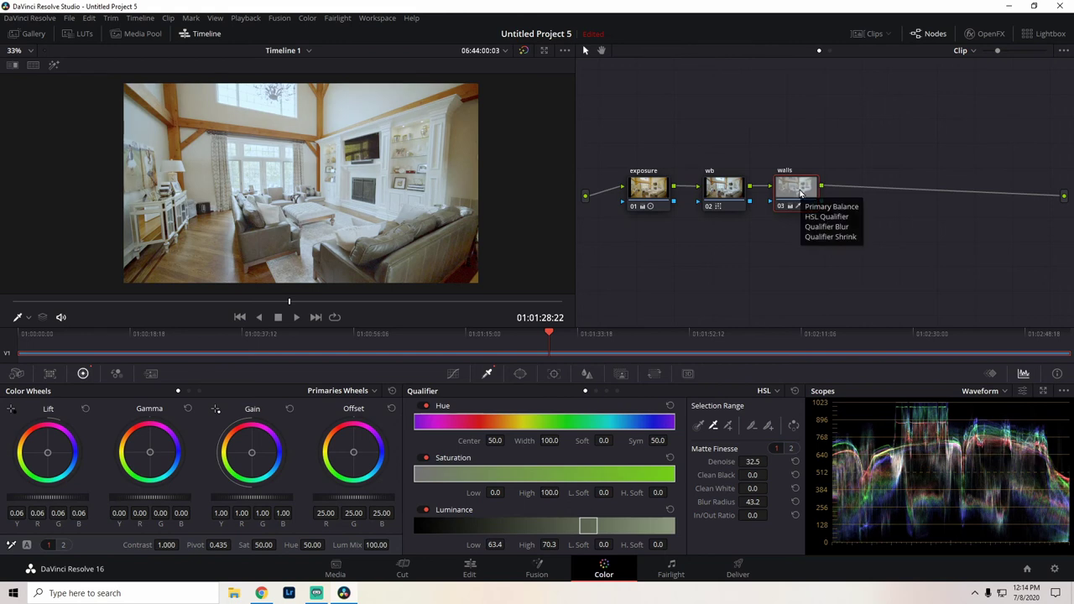
key("alt+s")
Step: Label the new node 04 'sat'
right_click(861, 192)
left_click(882, 215)
type("sat")
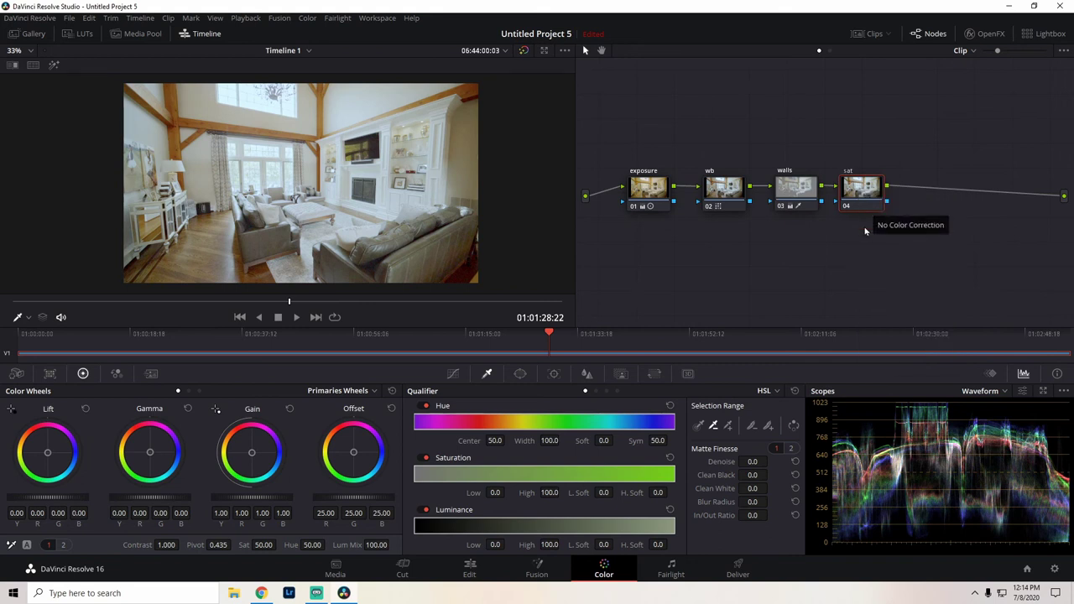
key("Return")
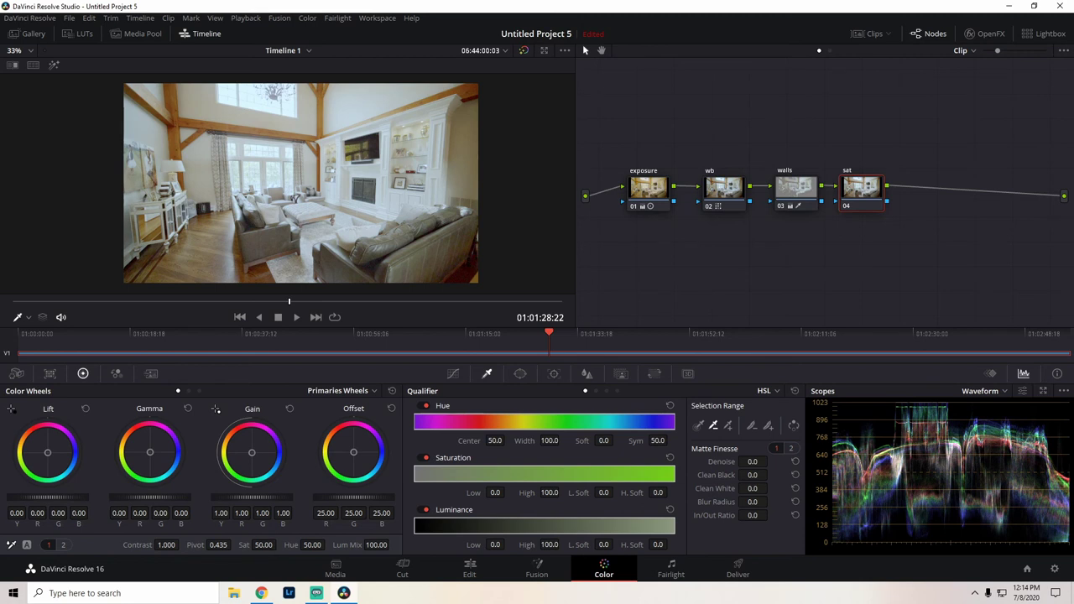
Step: Raise the sat node's saturation from 50 to 65.60
left_click_drag(279, 545, 279, 545)
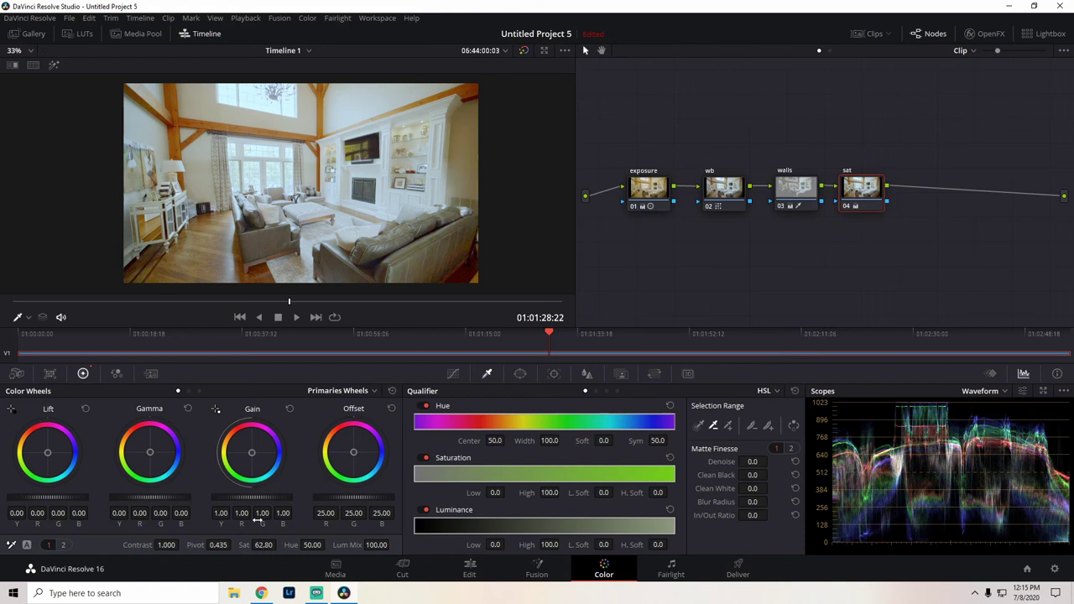
left_click_drag(280, 544, 280, 545)
left_click_drag(862, 188, 869, 187)
left_click(654, 206)
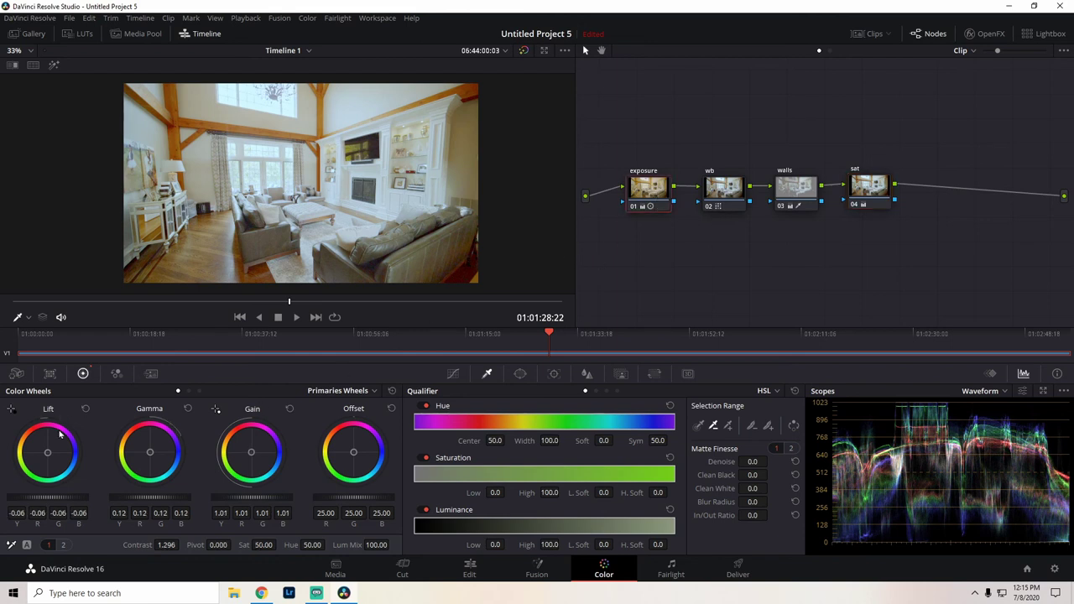
Step: Deepen the exposure node's Lift to -0.07, then add a node after sat labelled 'vignette'
left_click_drag(49, 499, 46, 502)
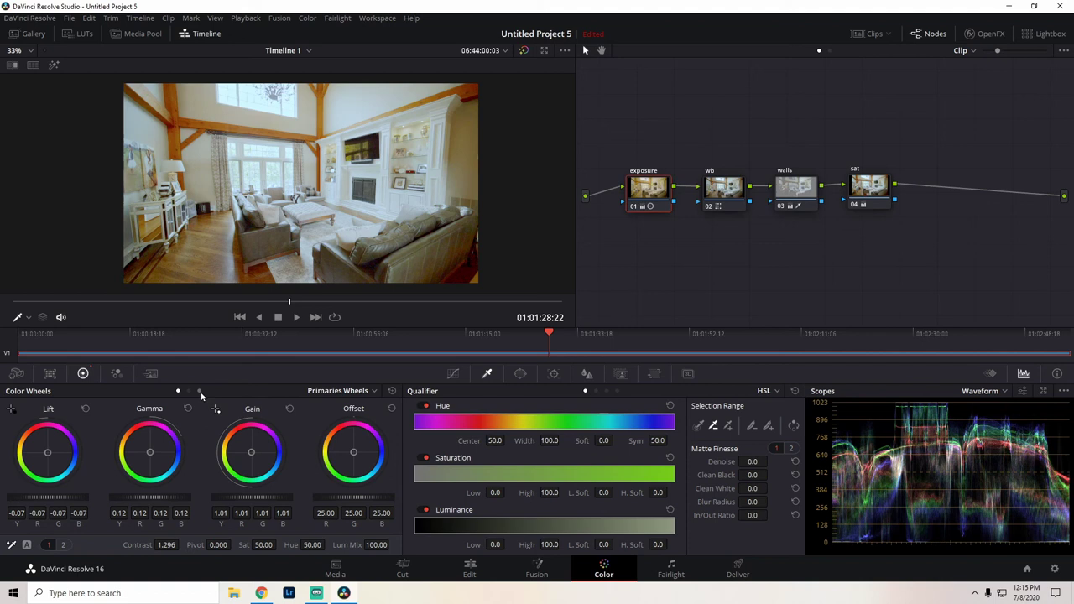
left_click(868, 188)
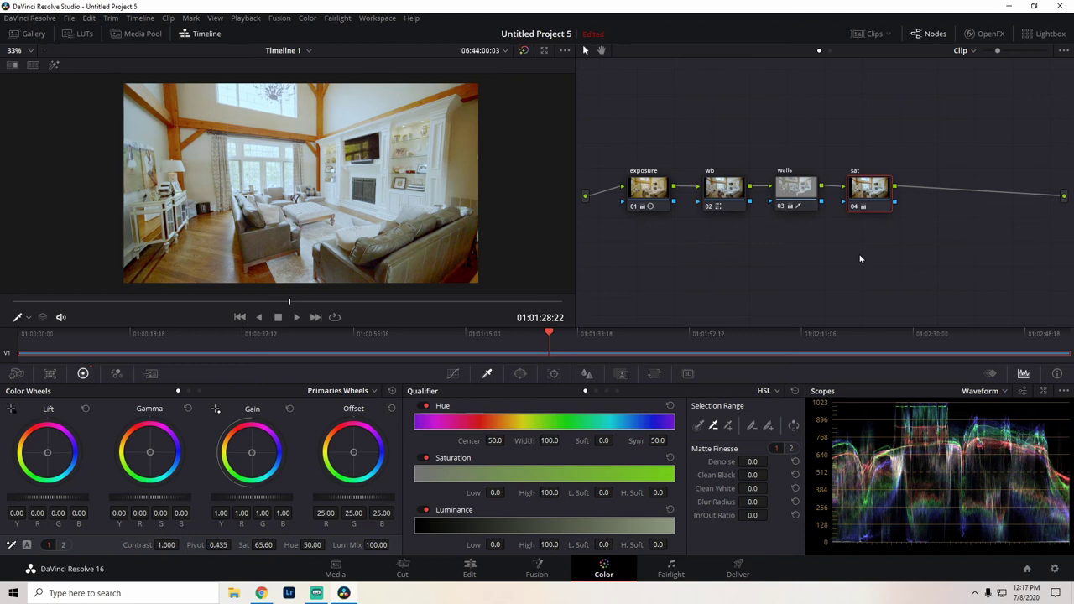
key("alt+s")
right_click(931, 185)
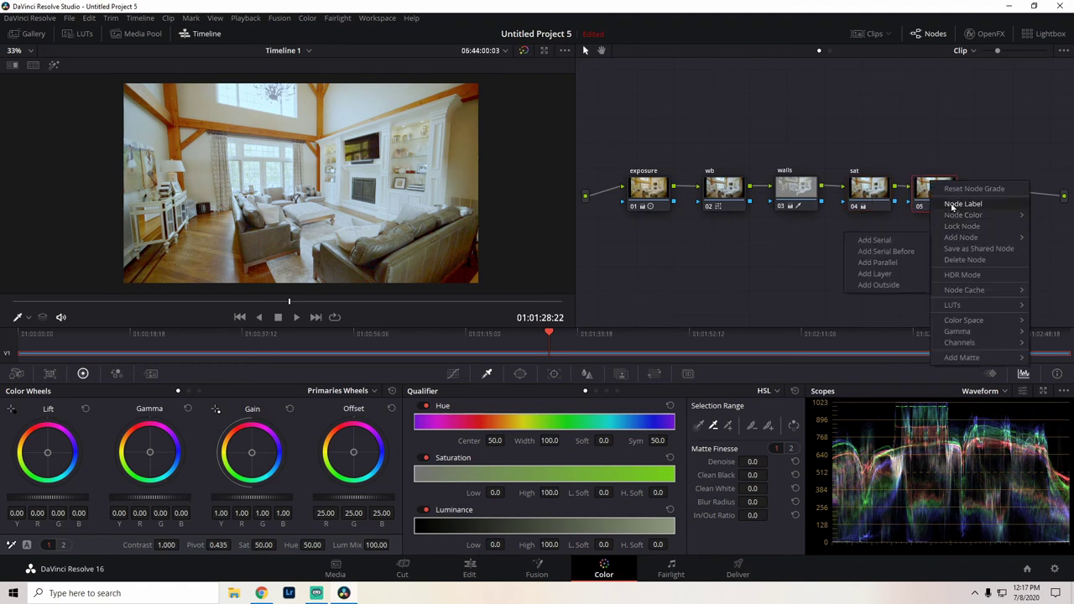
left_click(952, 204)
type("vignette")
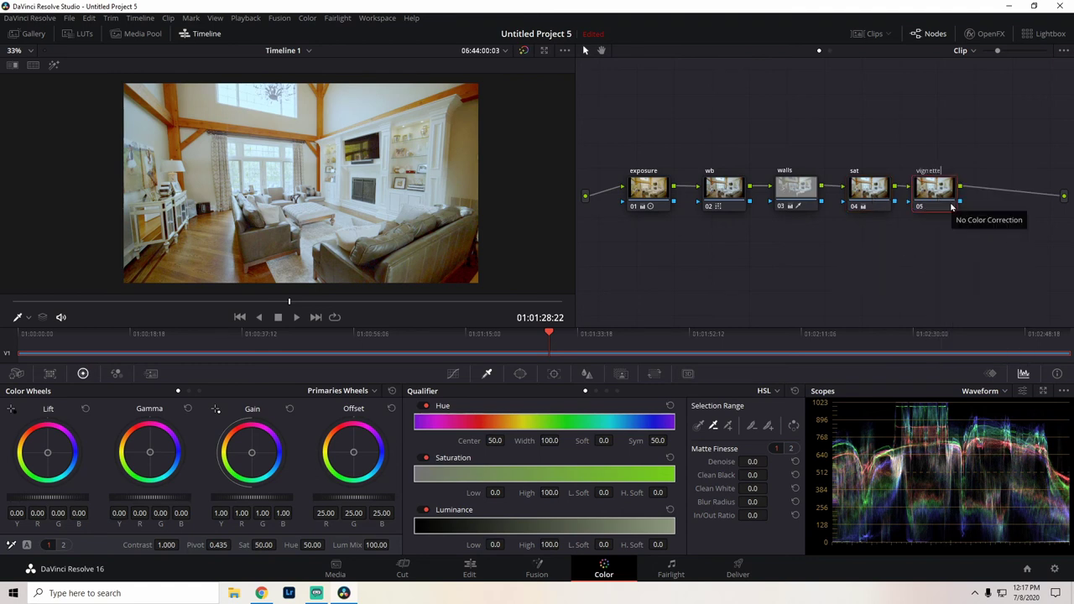
key("Return")
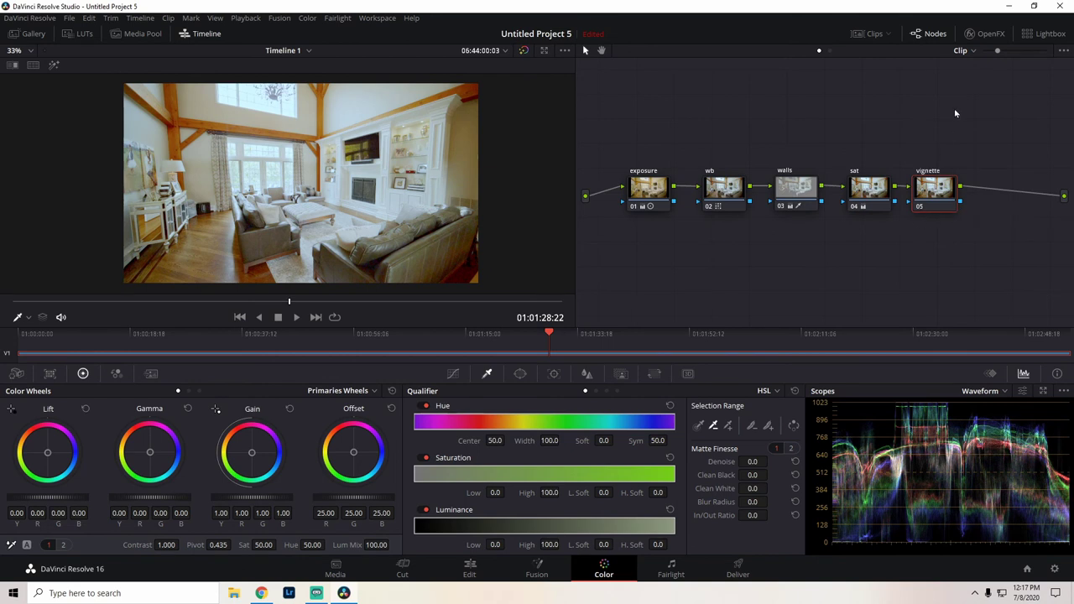
Step: Apply the ResolveFX Stylize Vignette effect to node 05, the vignette node, at default Size and Softness 0.500
left_click(987, 40)
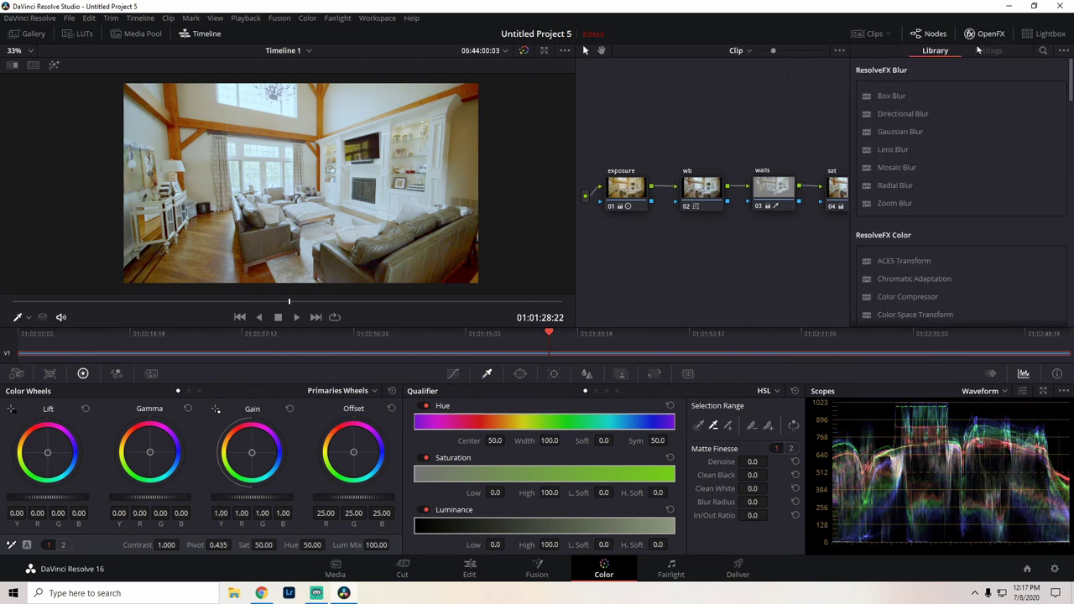
left_click_drag(801, 158, 633, 163)
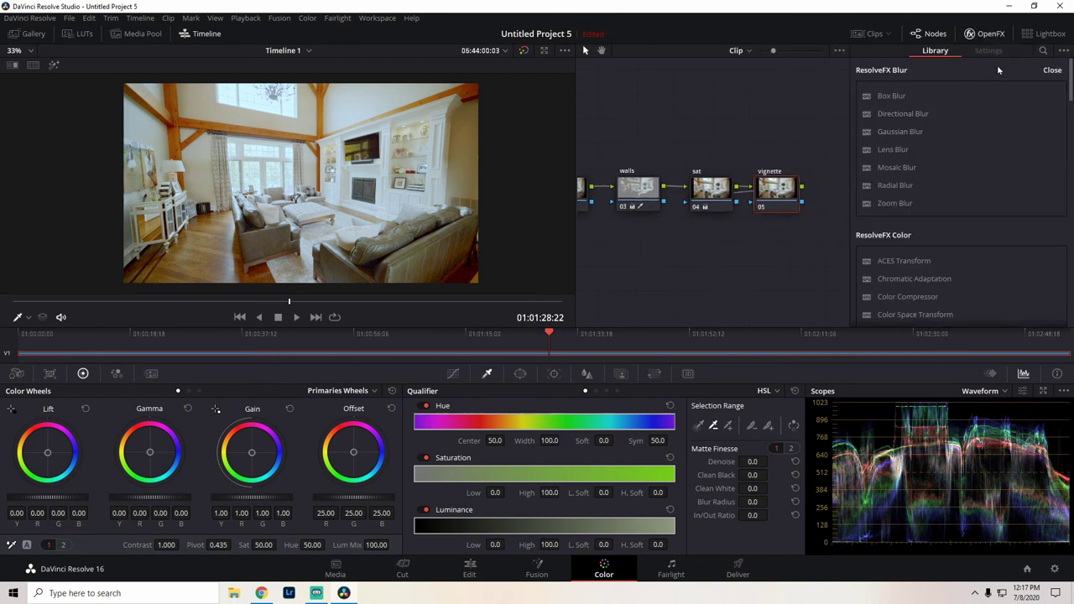
left_click(1041, 52)
type("vi")
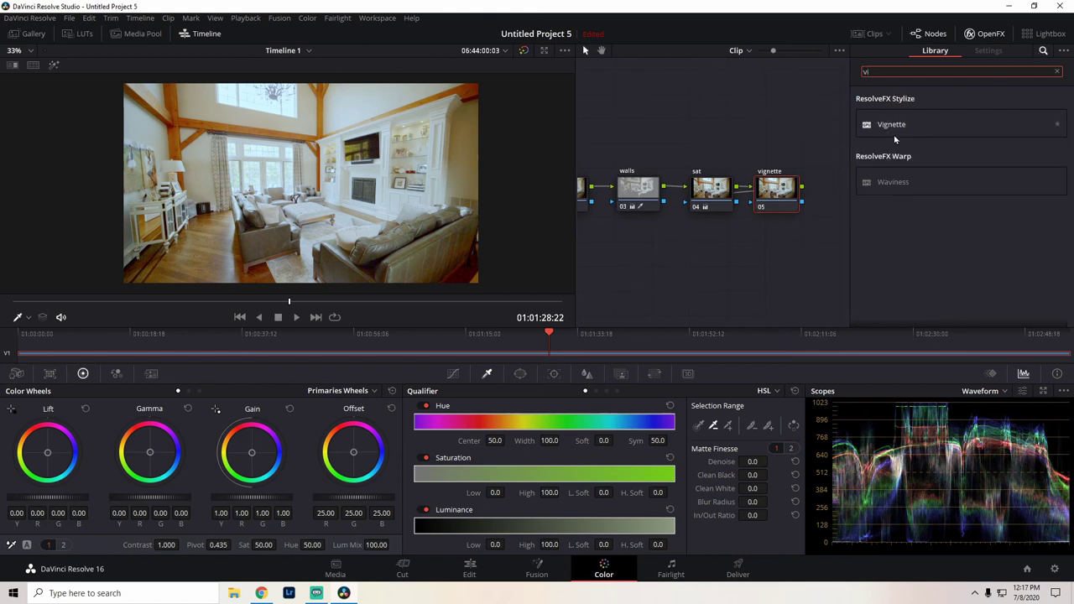
left_click_drag(896, 126, 773, 195)
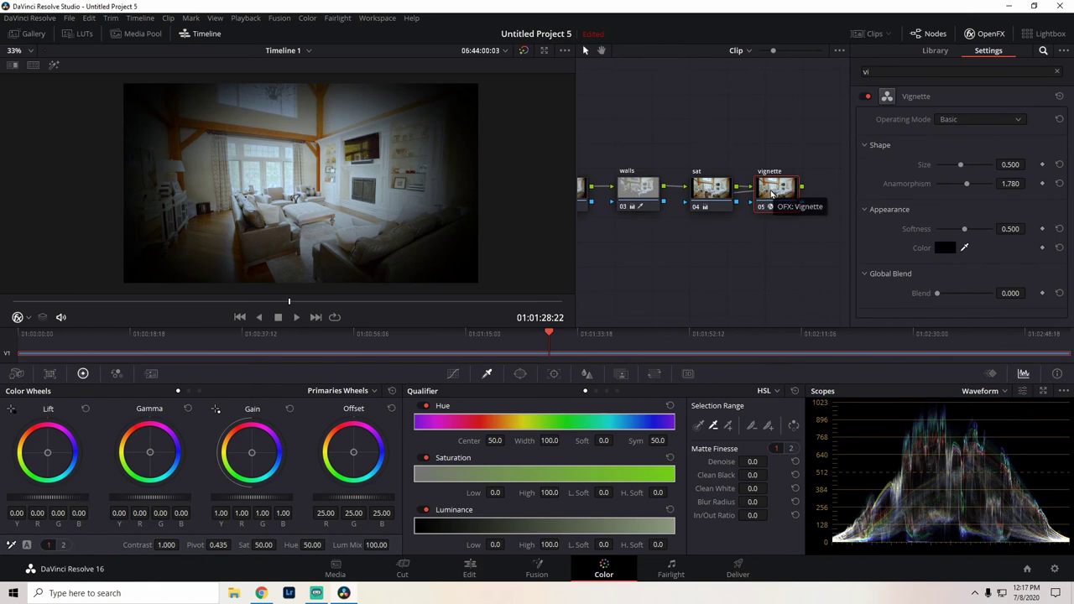
left_click(948, 250)
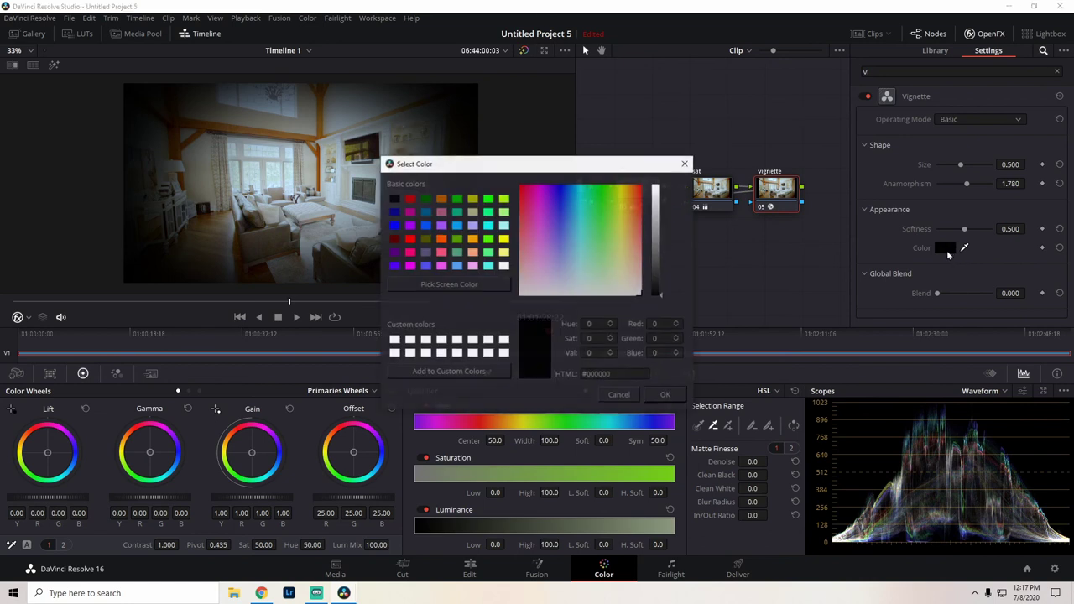
Step: Set the vignette colour to pure white
left_click(657, 228)
left_click_drag(660, 212, 661, 173)
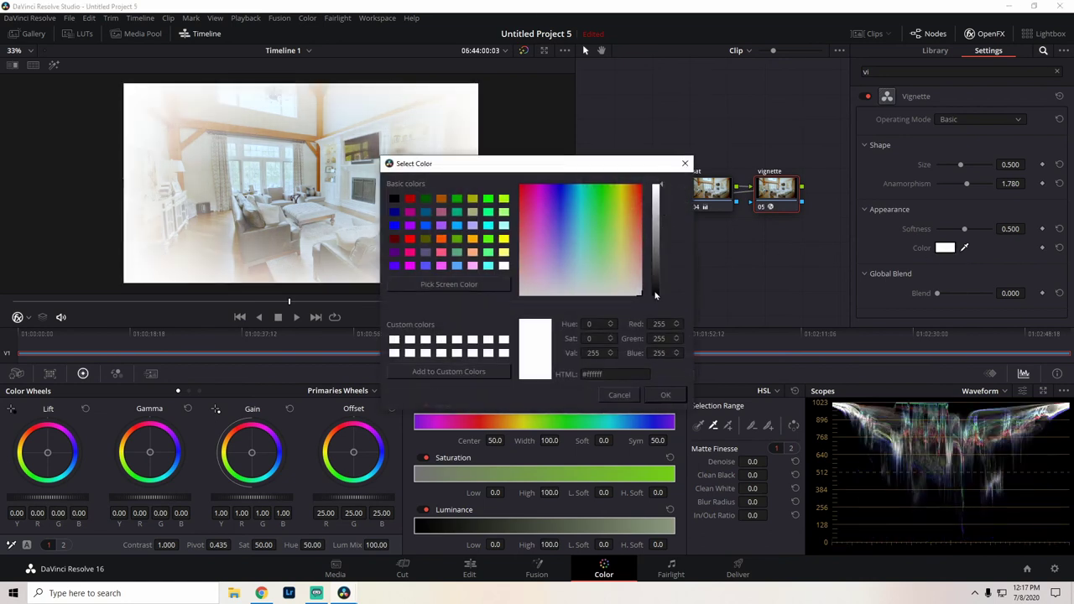
left_click(665, 394)
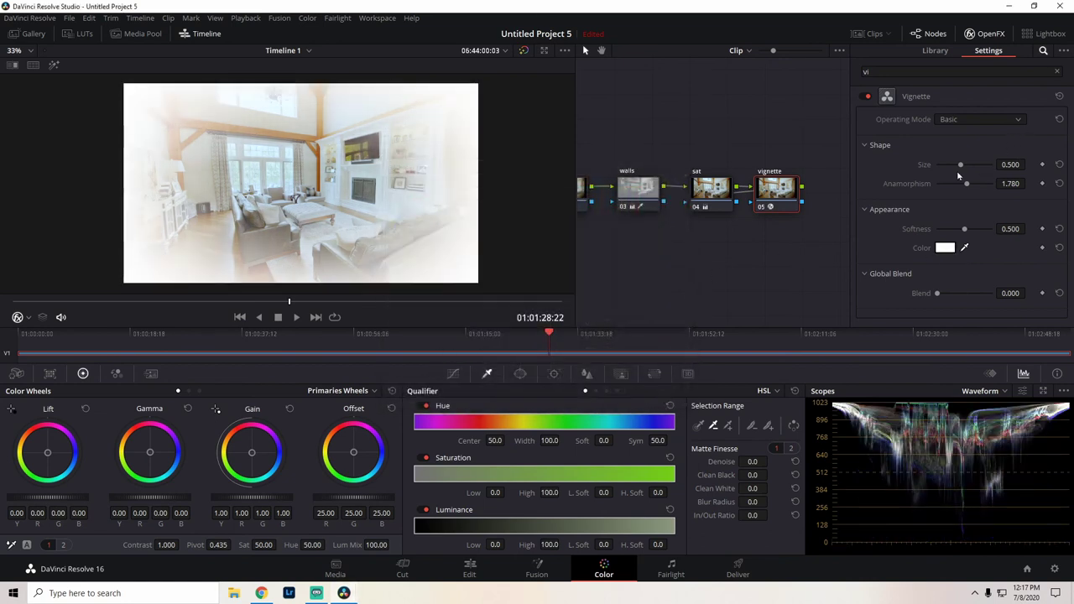
Step: Set the vignette Size to 1.000, Softness to 0.317 and Global Blend to 0.204
left_click_drag(961, 166, 998, 185)
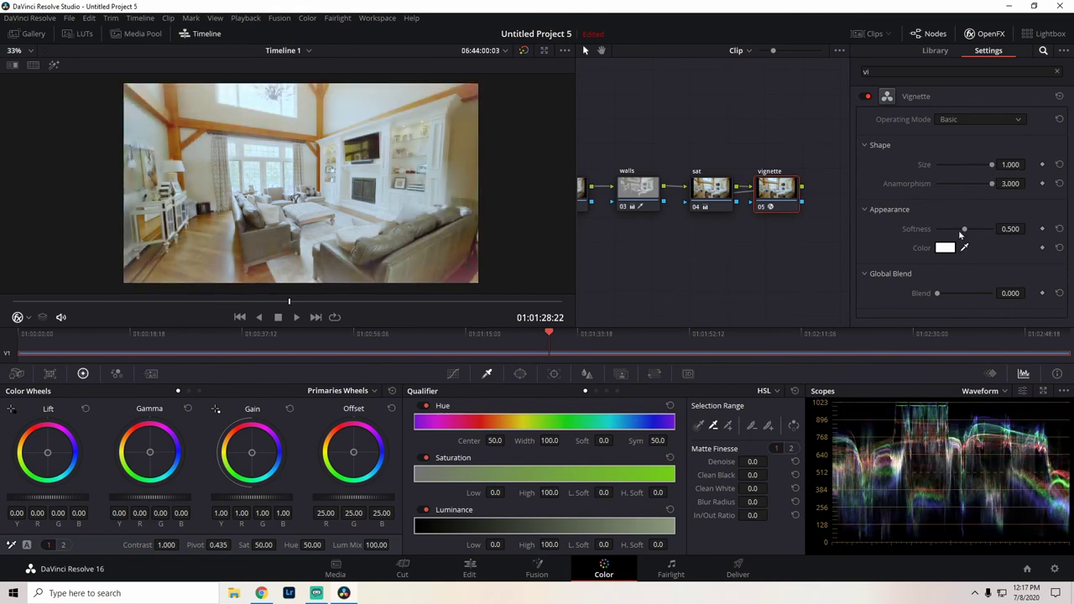
mouse_move(965, 233)
left_mouse_down()
mouse_move(923, 234)
mouse_move(992, 233)
mouse_move(940, 242)
mouse_move(955, 239)
left_mouse_up()
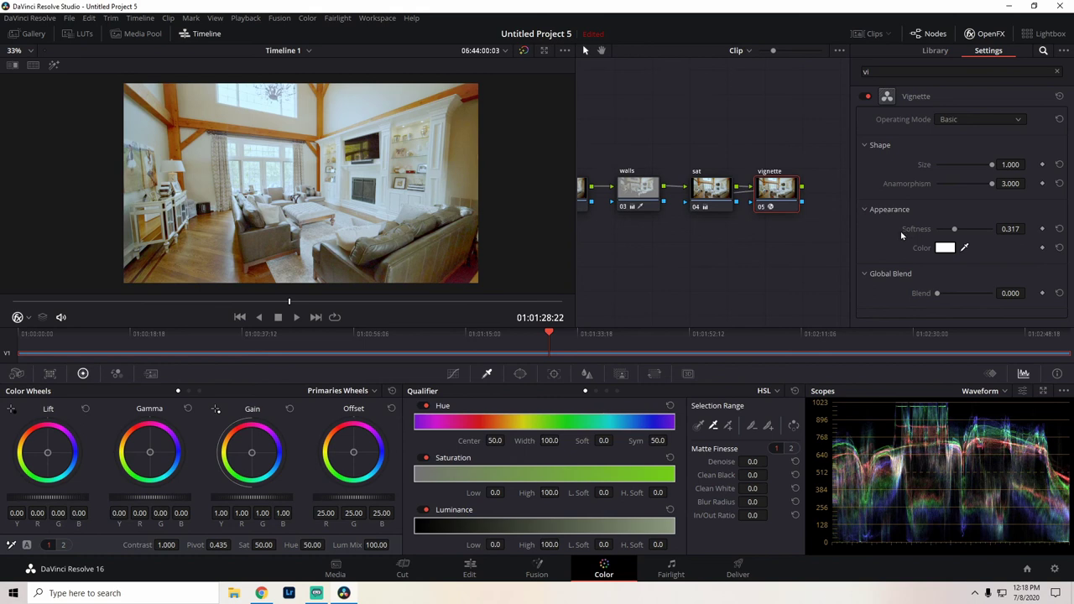
left_click_drag(937, 293, 992, 293)
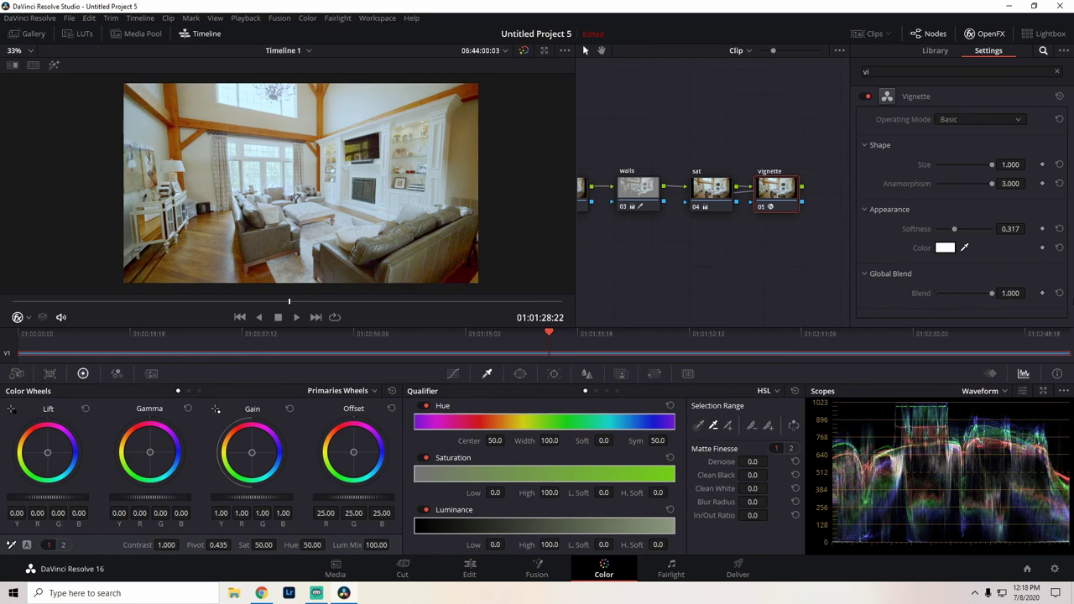
left_click_drag(992, 297, 950, 303)
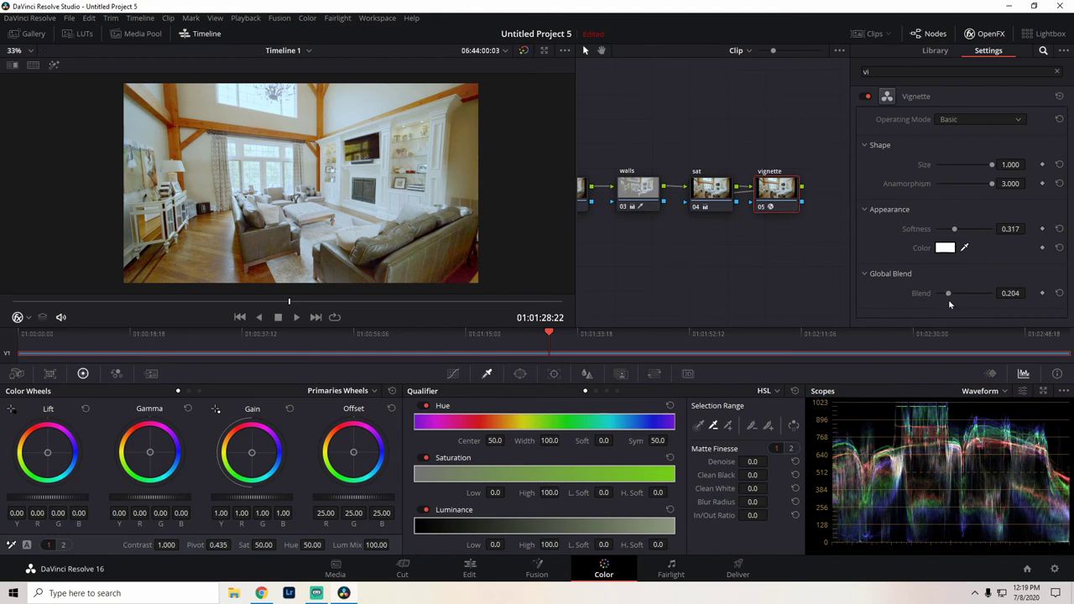
Step: Compare the grade with the vignette node off and on, then raise Global Blend to about 0.490
left_click(760, 209)
left_click(760, 210)
left_click(759, 211)
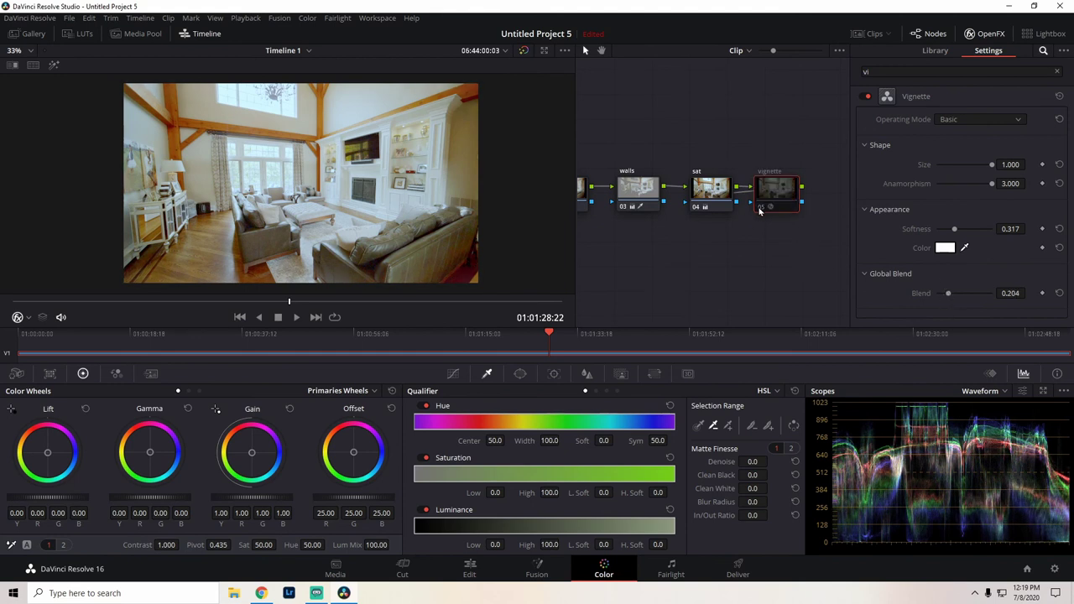
left_click(760, 211)
left_click(759, 212)
left_click(759, 212)
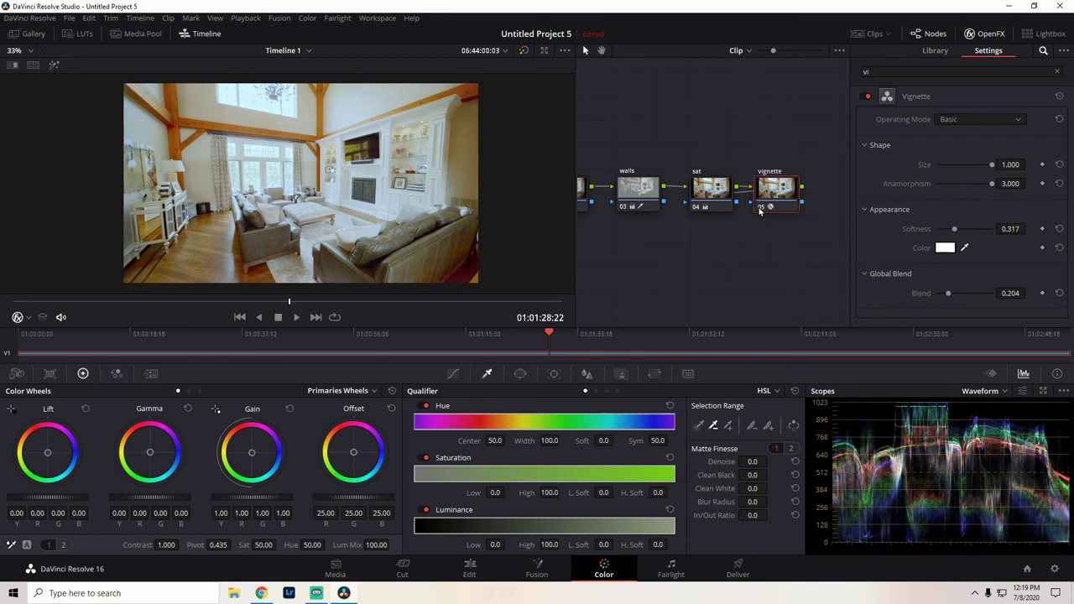
left_click_drag(949, 295, 964, 295)
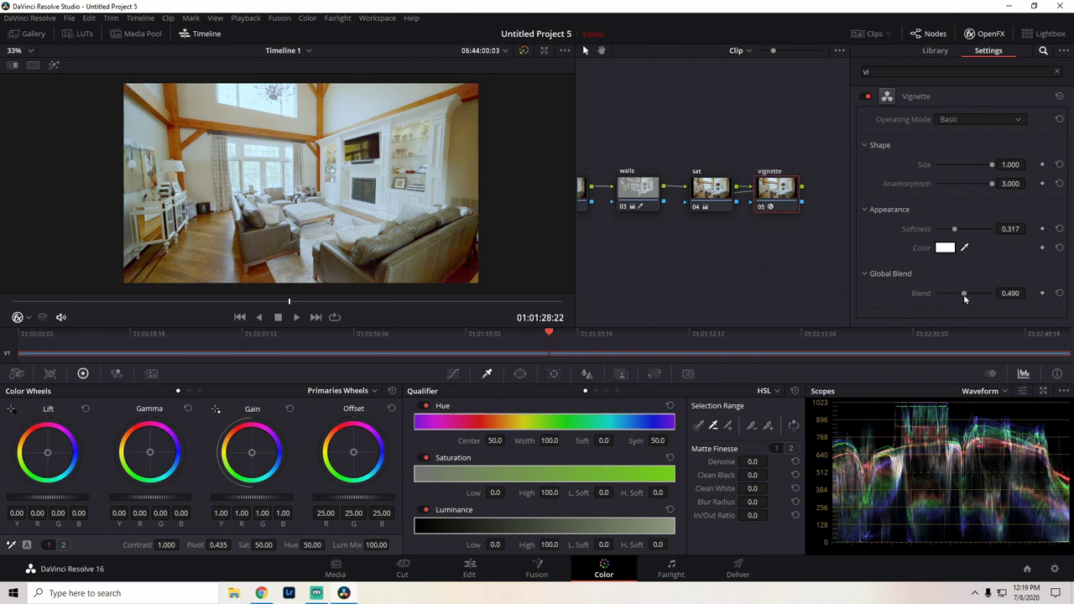
Step: Compare the vignette on and off again, then raise Global Blend to 0.561
left_click(761, 210)
left_click(761, 209)
left_click(761, 210)
left_click(761, 210)
left_click(761, 210)
left_click(761, 209)
left_click_drag(964, 298, 962, 296)
Step: Recheck the grade with and without the vignette, leaving it enabled and the effect settings hidden
left_click(763, 213)
left_click(763, 213)
left_click(763, 213)
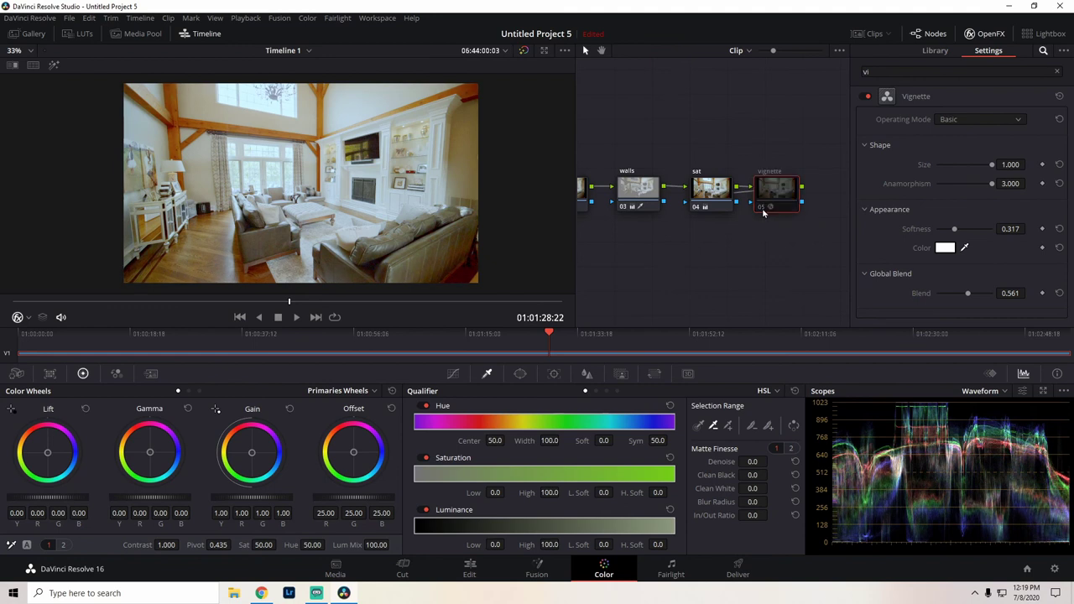
left_click(763, 213)
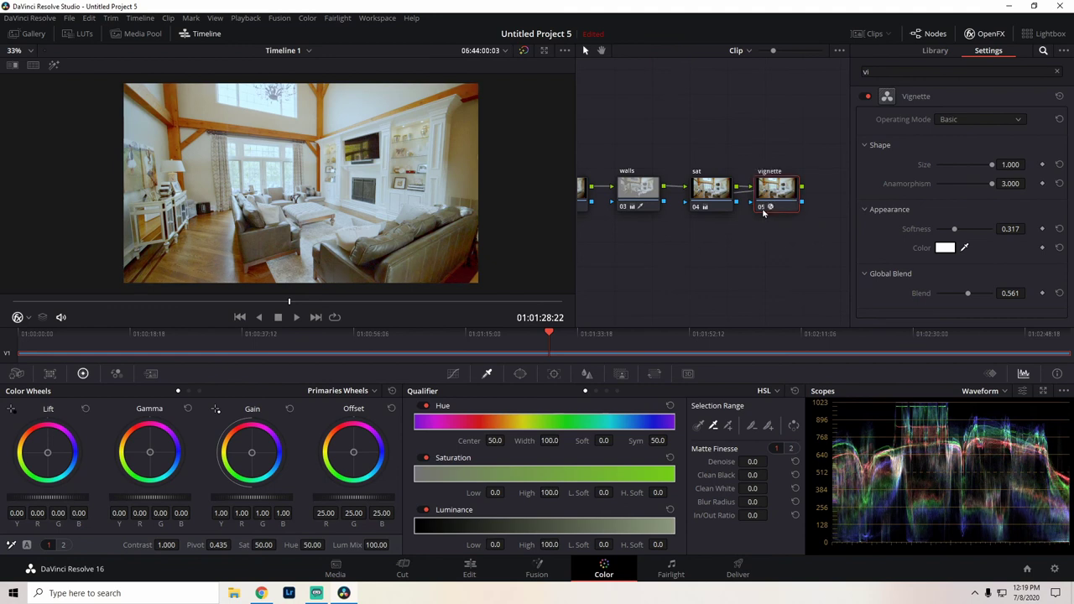
left_click(991, 34)
Step: Zoom the viewer in on the sofa to inspect it for noise
scroll(403, 201, "up", 1)
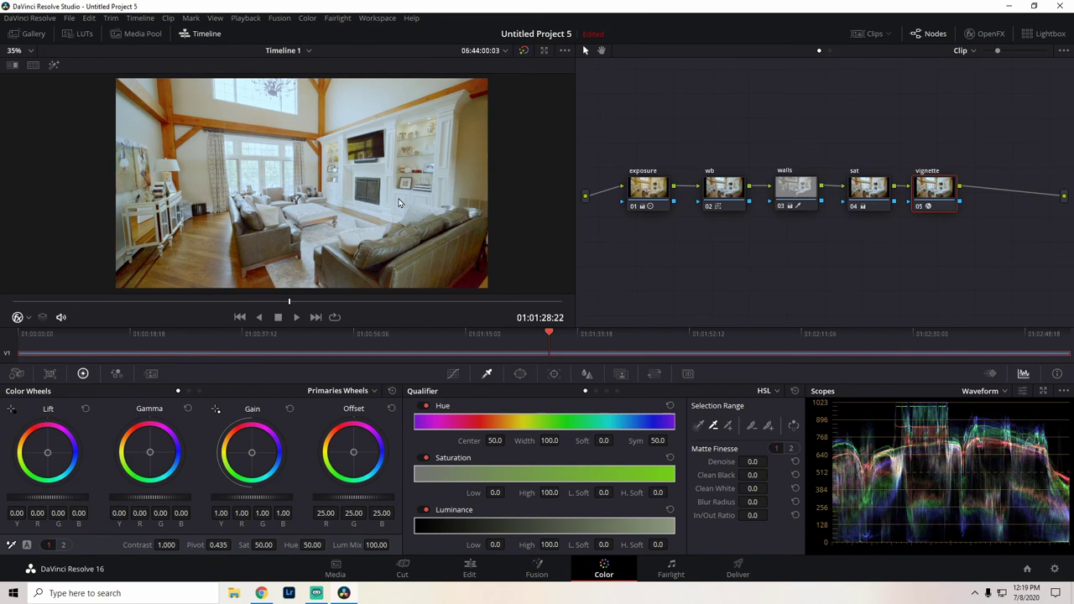
scroll(377, 240, "up", 4)
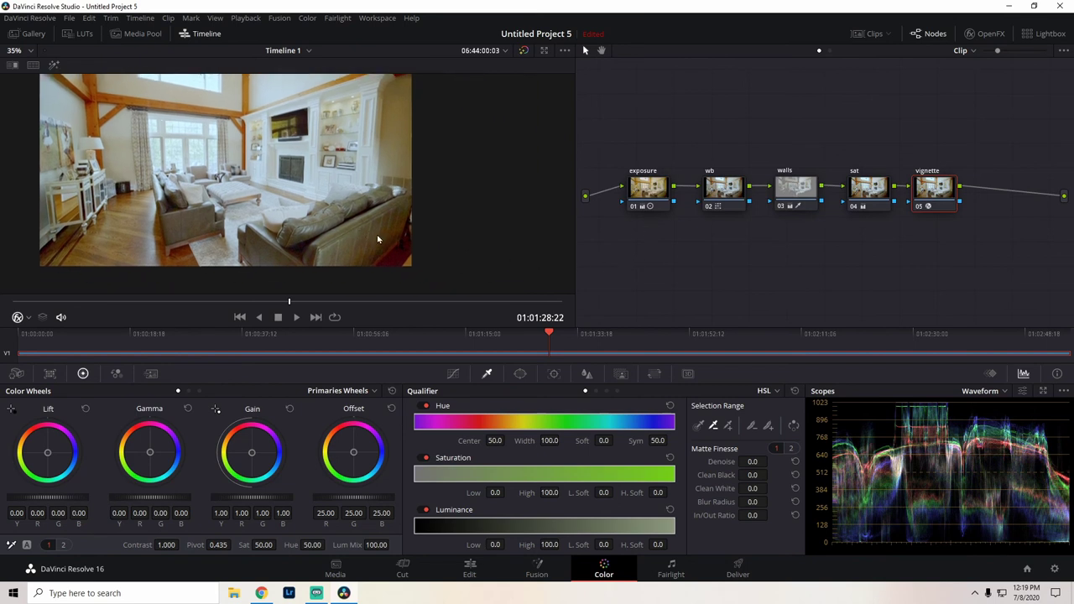
scroll(358, 217, "up", 2)
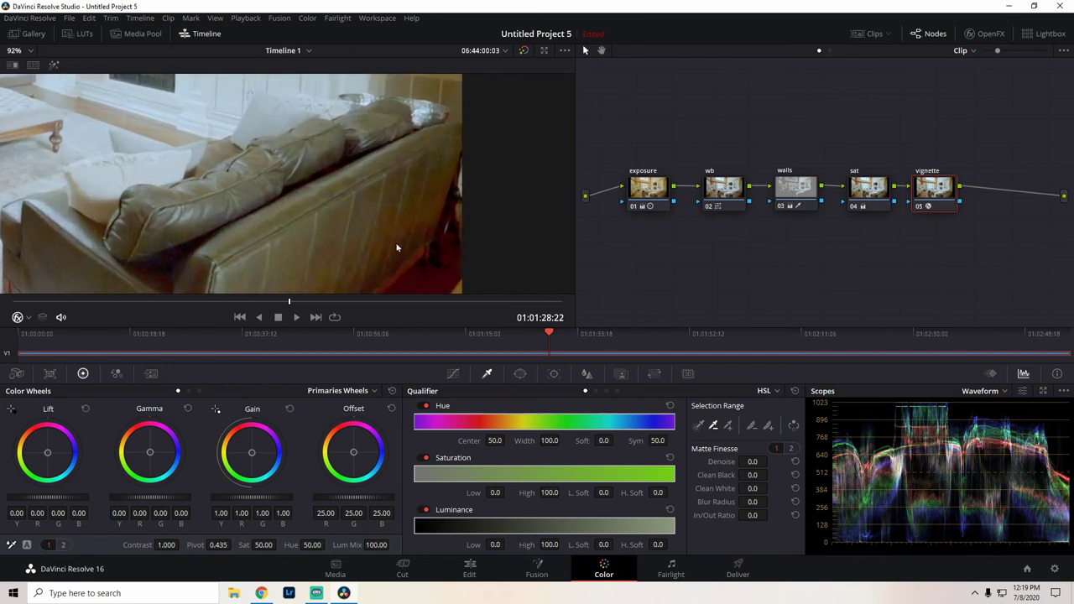
scroll(279, 190, "up", 3)
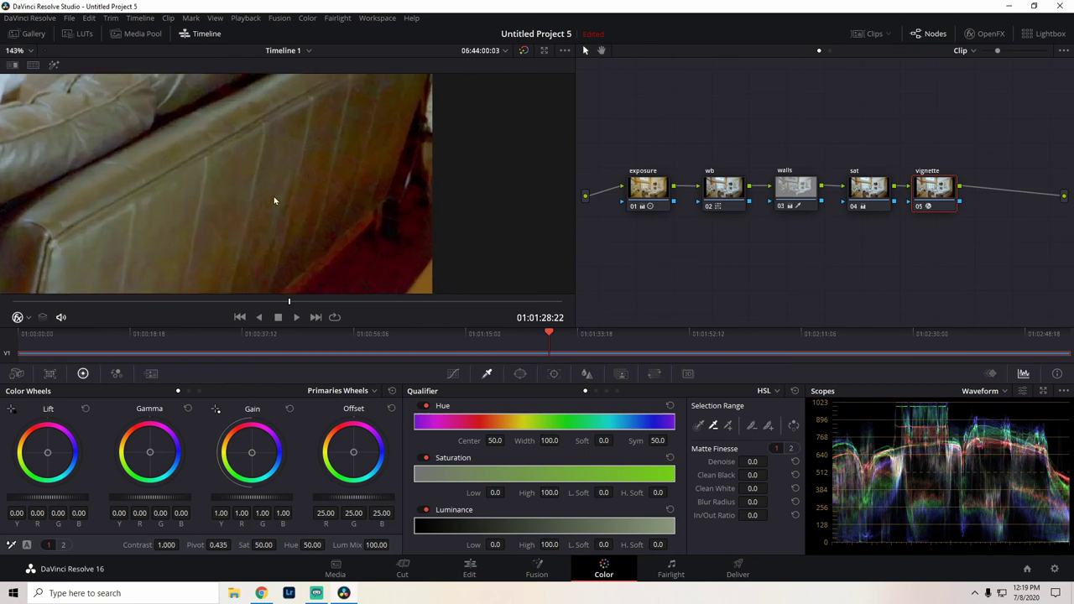
scroll(274, 200, "down", 1)
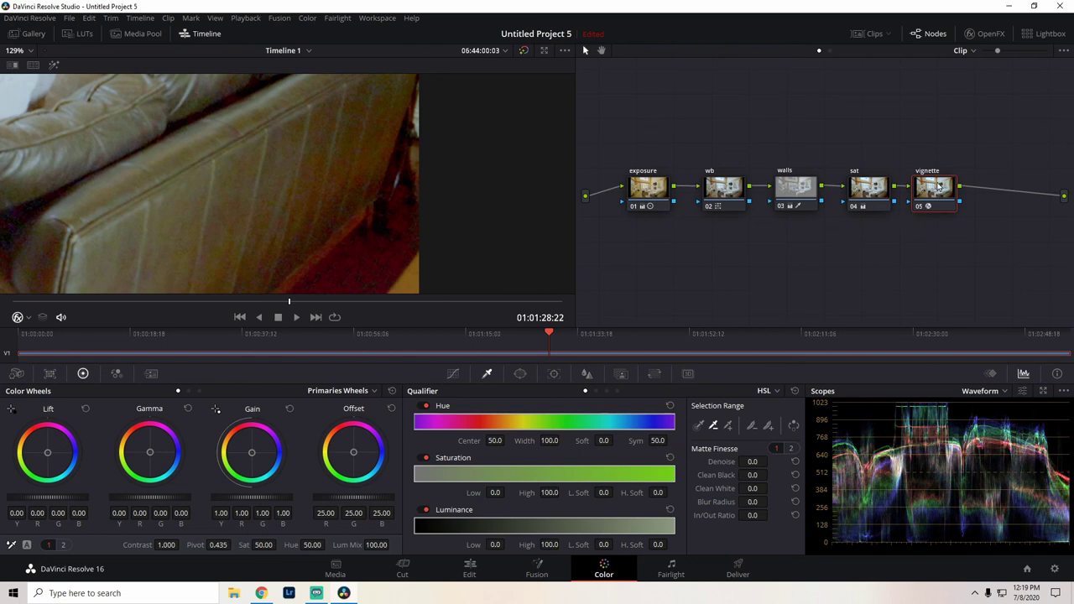
Step: Add a serial node after the vignette node and label it 'denoise'
key("alt+s")
right_click(999, 186)
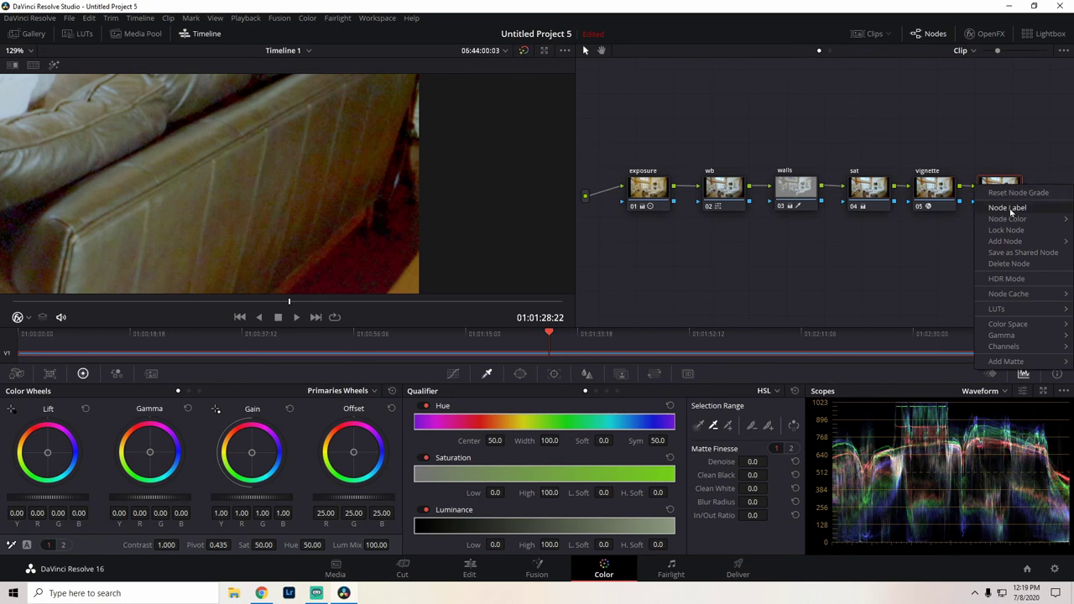
left_click(1010, 207)
type("denoise")
key("Return")
key("shift+z")
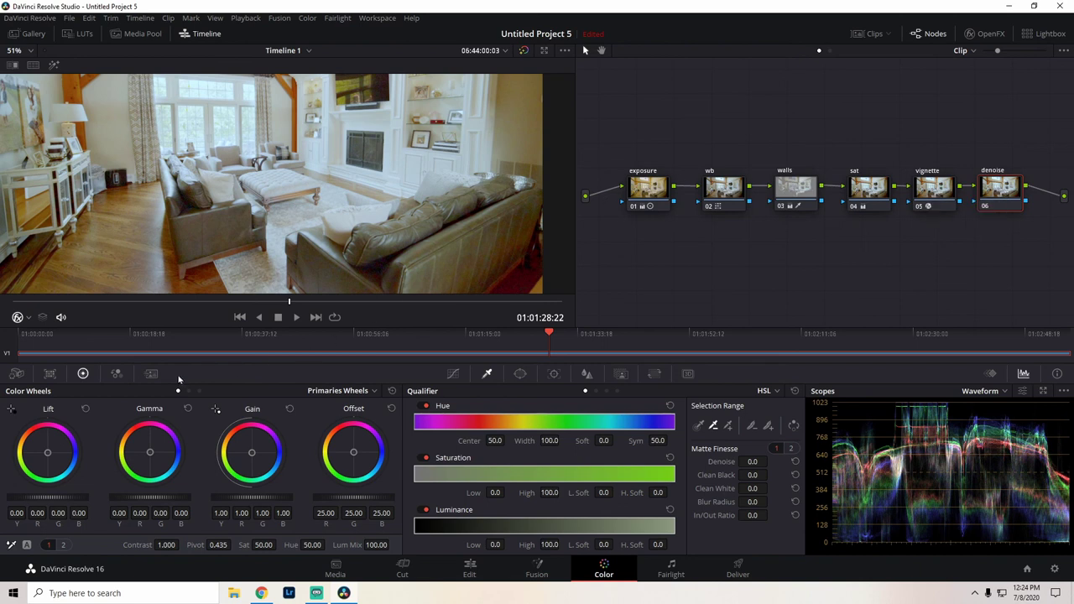
left_click(152, 374)
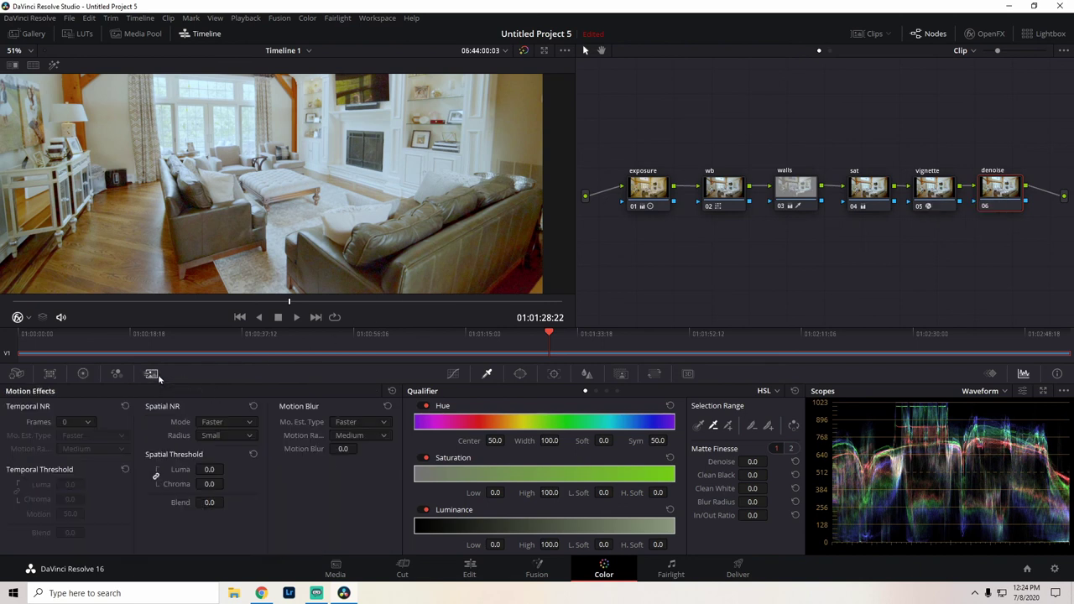
Step: Set the denoise node's Temporal NR to 5 frames with Luma/Chroma thresholds of 32.0
scroll(484, 259, "up", 2)
scroll(484, 260, "up", 2)
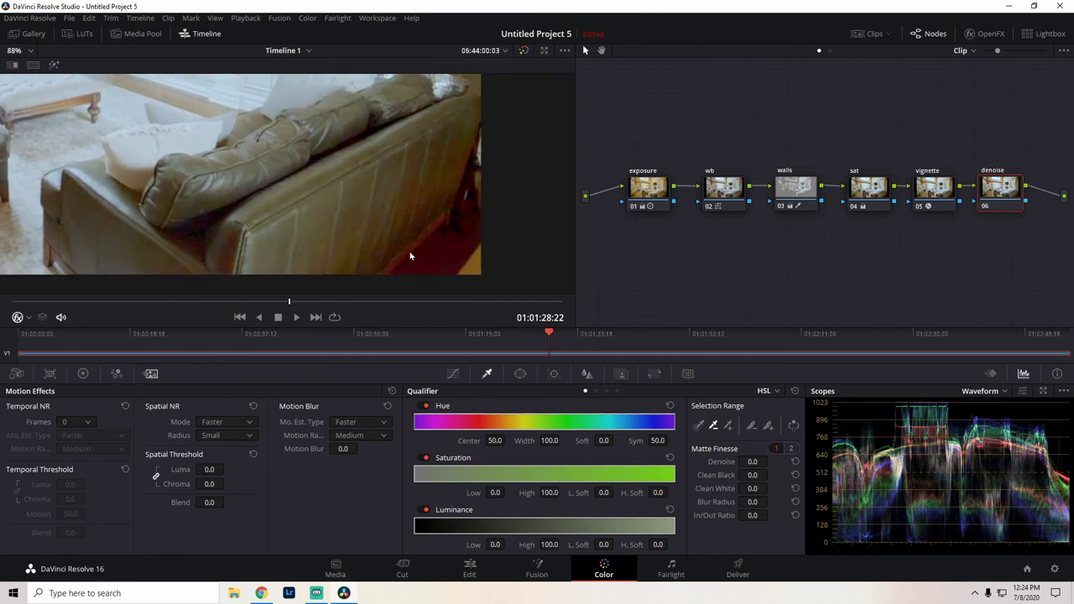
left_click(87, 422)
left_click(67, 497)
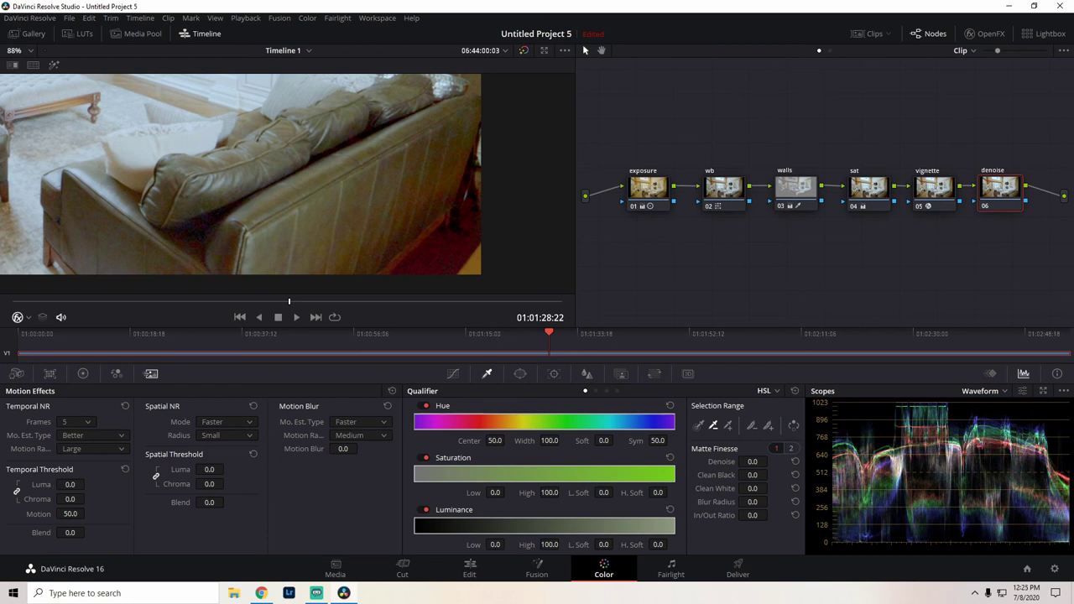
left_click_drag(88, 484, 87, 484)
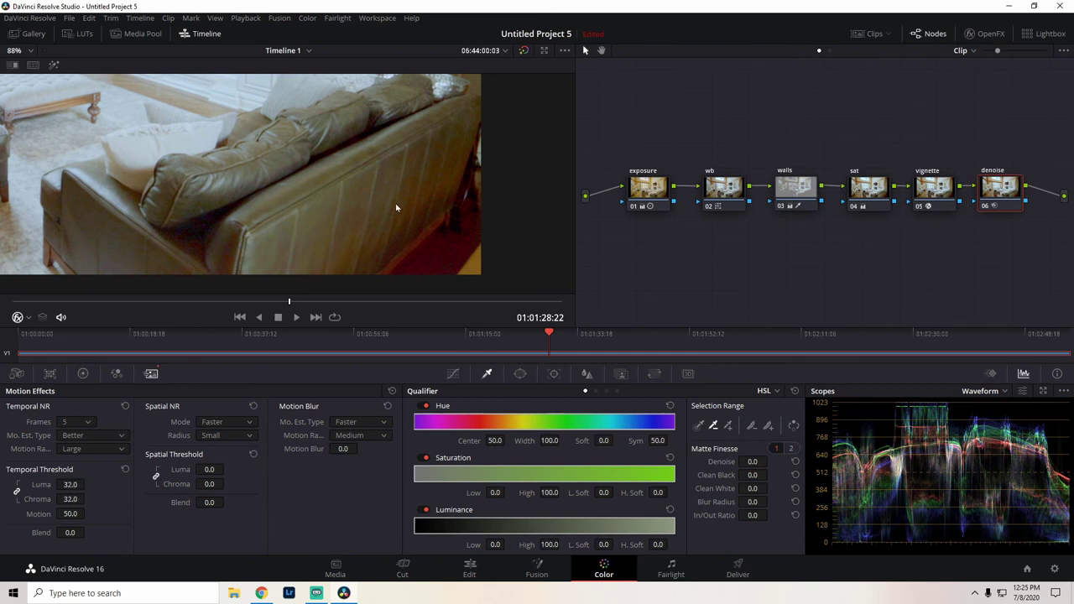
left_click(988, 208)
scroll(303, 174, "down", 6)
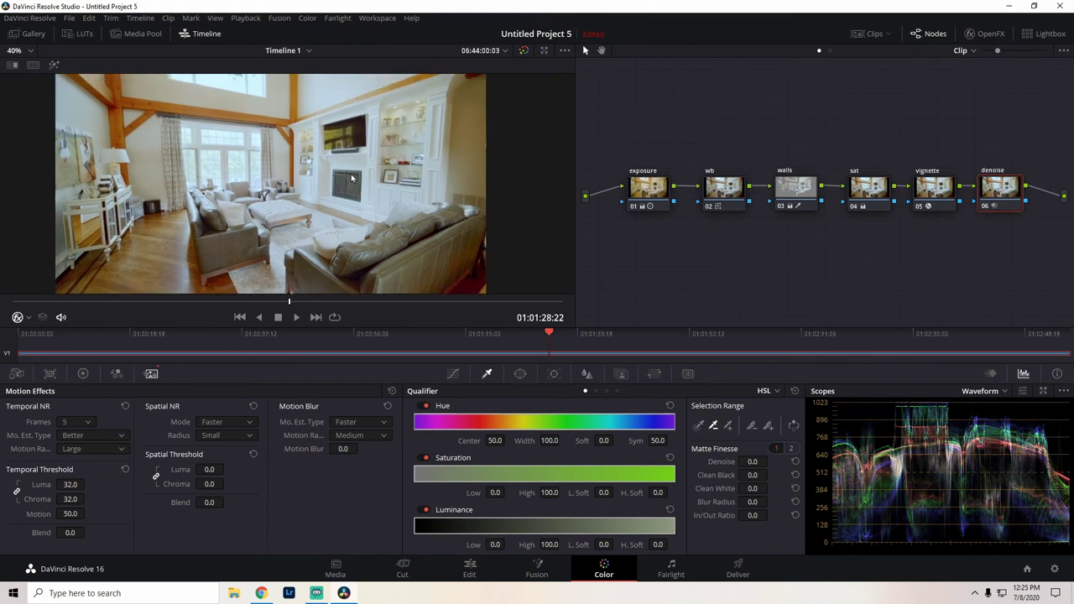
scroll(351, 175, "down", 1)
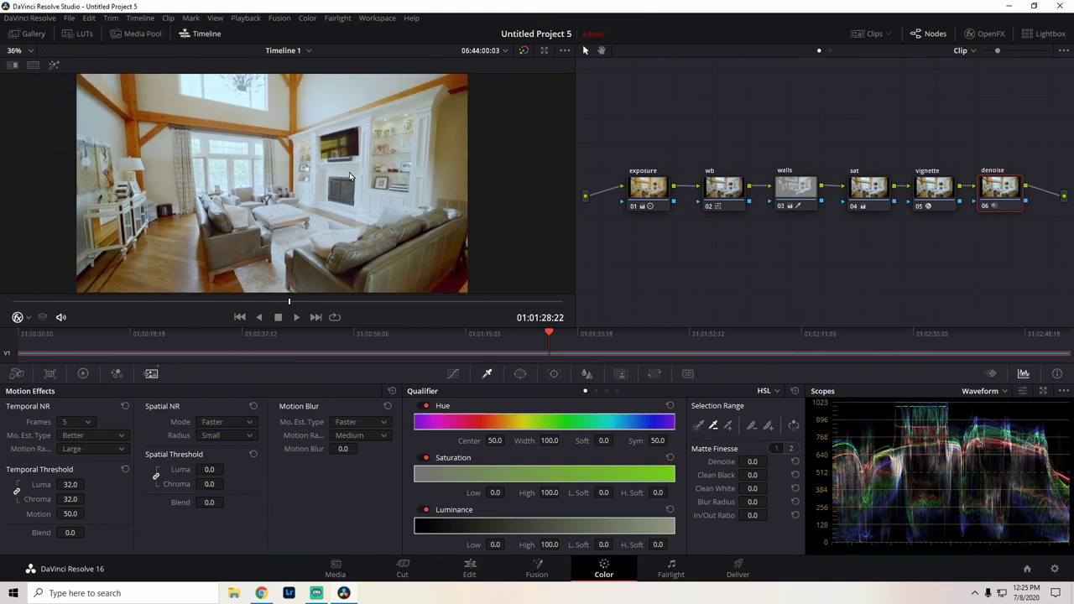